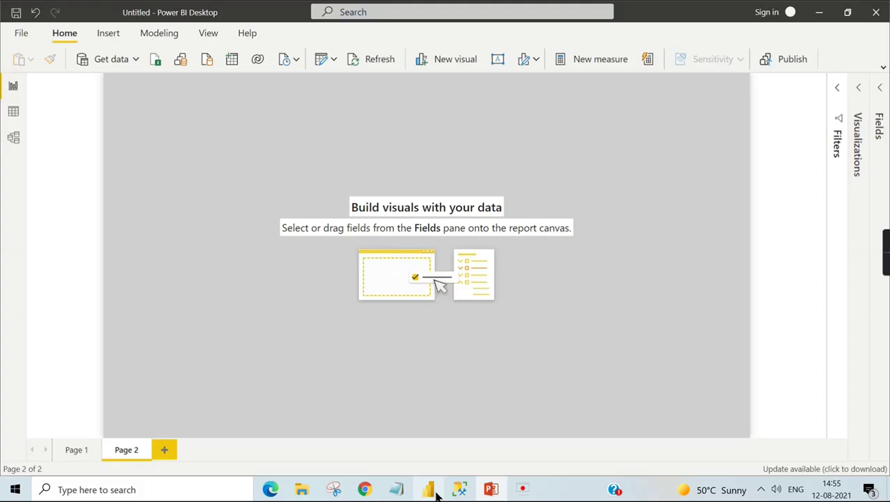
# - Open the Model view diagram and move the DimSalesTerritory card to the lower left
pyautogui.click(13, 137)
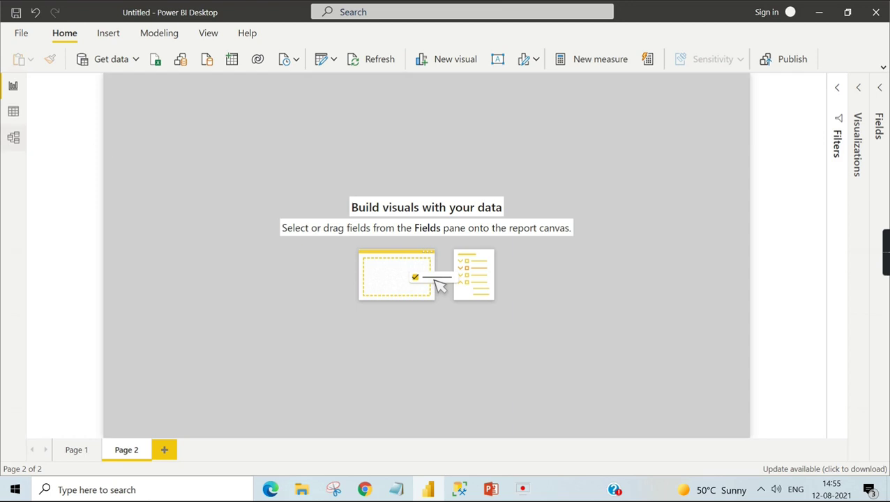
pyautogui.scroll(2, 403, 173)
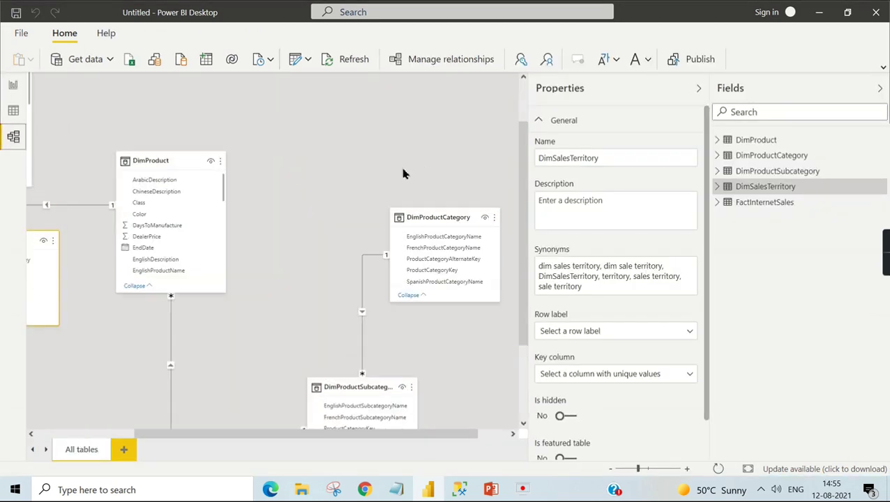
pyautogui.moveTo(332, 433); pyautogui.dragTo(225, 436)
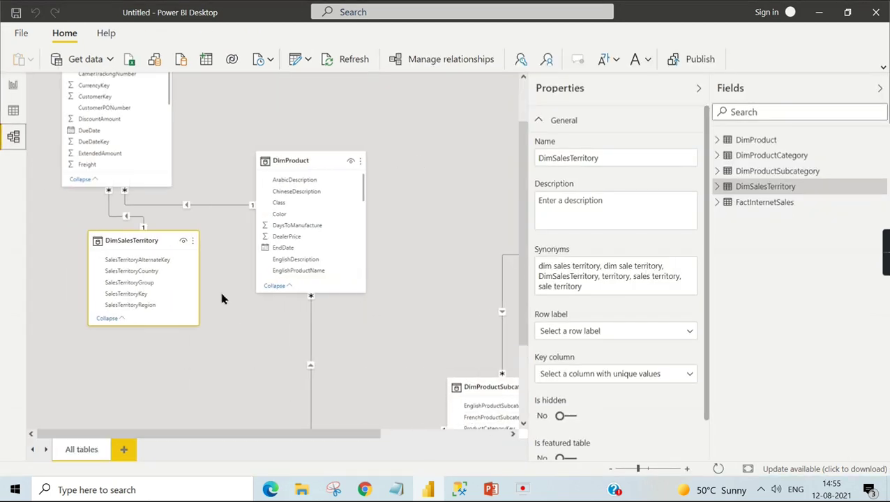
pyautogui.scroll(2, 175, 230)
pyautogui.click(119, 117)
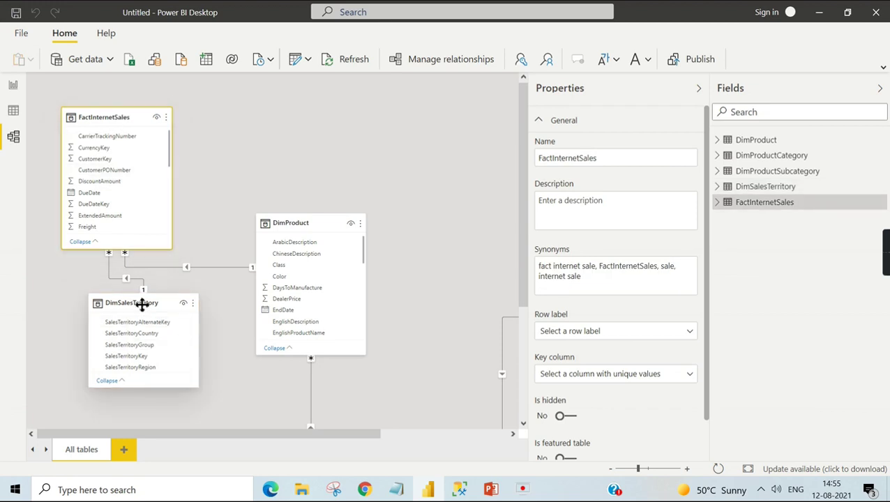
pyautogui.moveTo(122, 304); pyautogui.dragTo(96, 325)
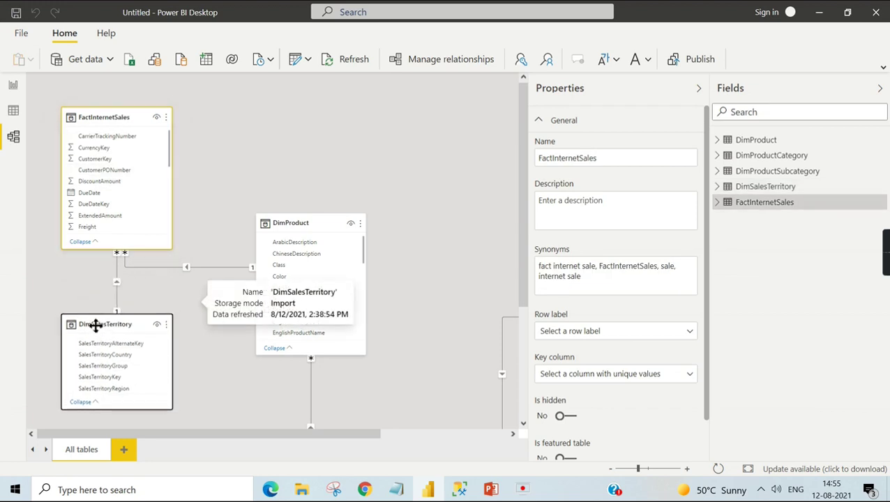
# - Collapse the Properties and Fields panes, then move DimProduct and DimProductCategory up and right
pyautogui.click(307, 227)
pyautogui.scroll(-3, 390, 205)
pyautogui.keyDown('ctrl'); pyautogui.scroll(-2, 394, 215); pyautogui.keyUp('ctrl')
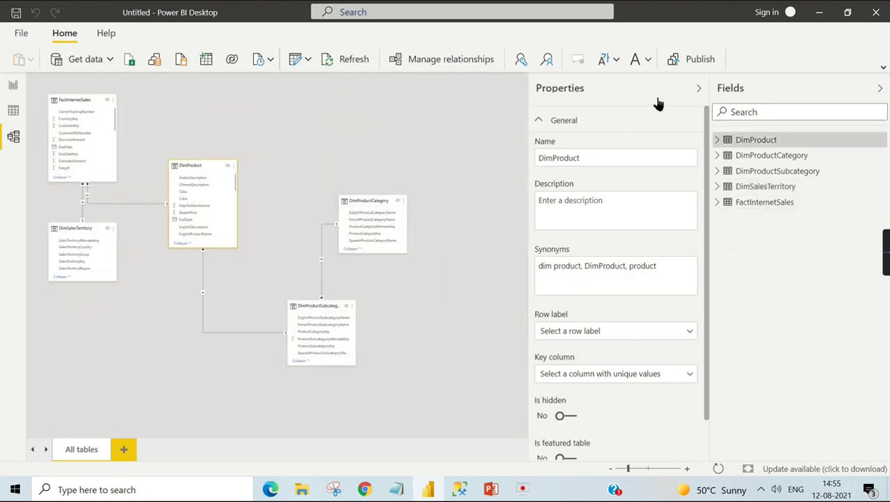
pyautogui.click(698, 89)
pyautogui.click(880, 87)
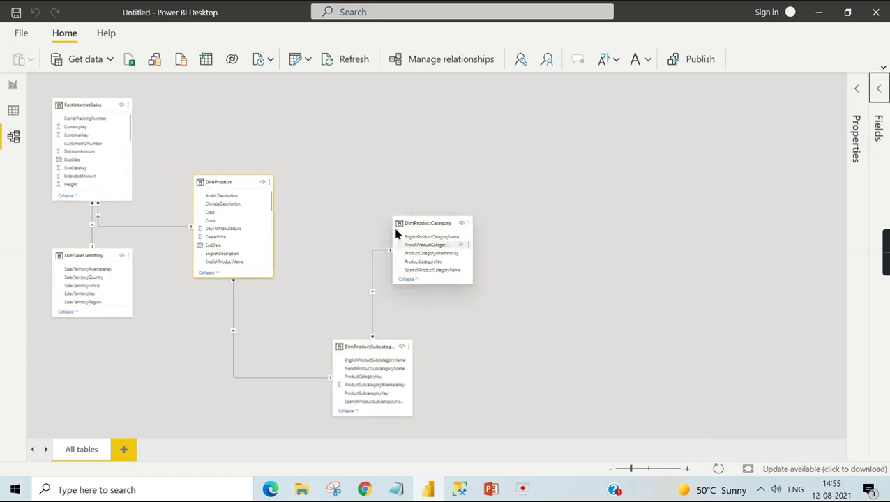
pyautogui.moveTo(208, 183); pyautogui.dragTo(250, 134)
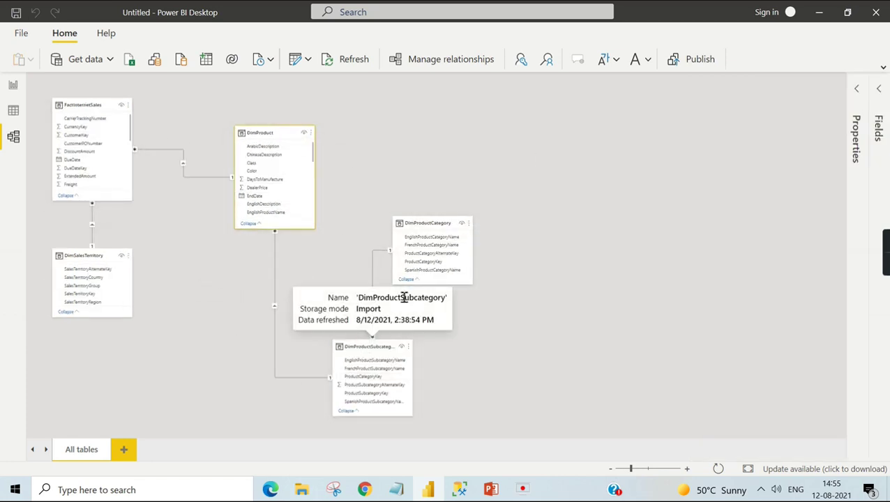
pyautogui.moveTo(436, 226); pyautogui.dragTo(584, 215)
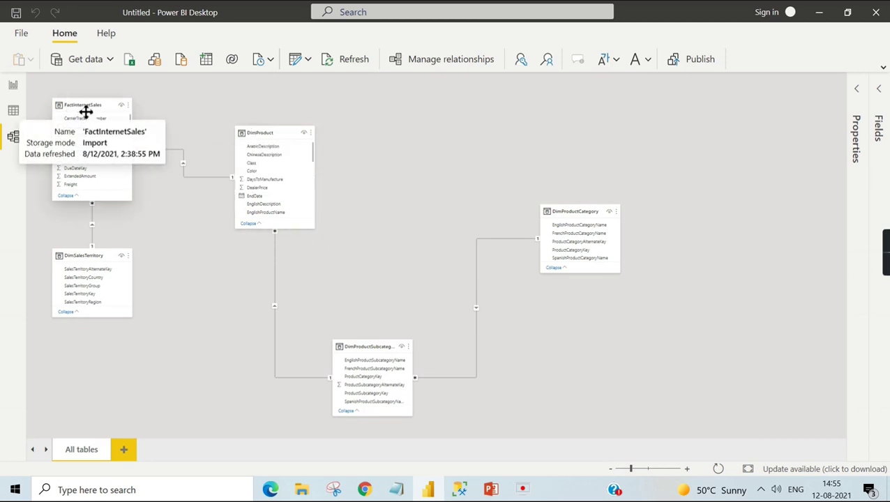
# - Back in Report view, add a pie chart to Page 2 and enlarge it across the page
pyautogui.click(13, 86)
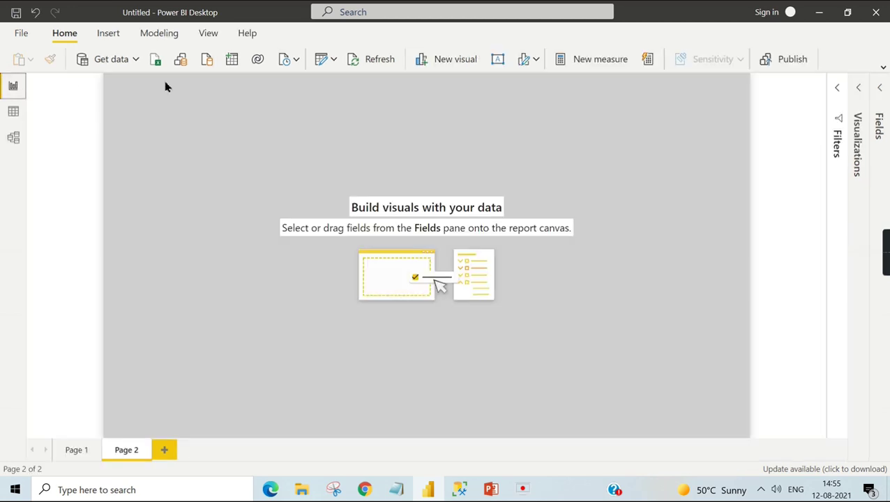
pyautogui.click(880, 88)
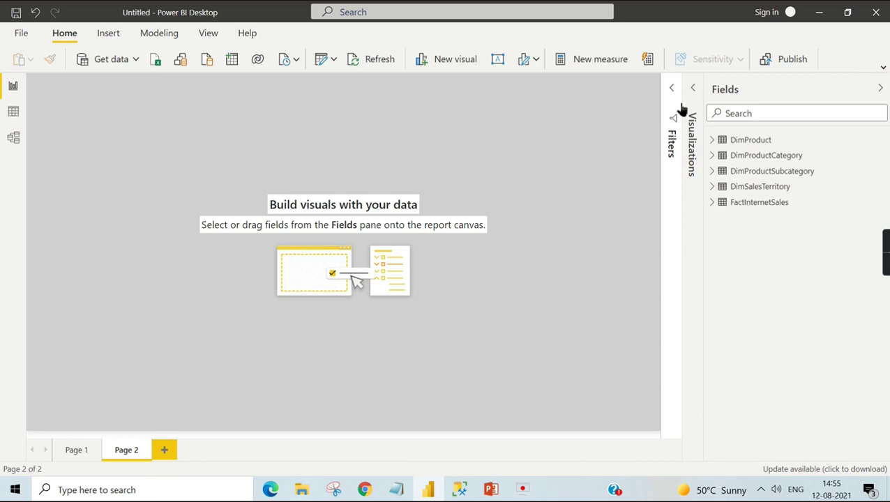
pyautogui.click(695, 89)
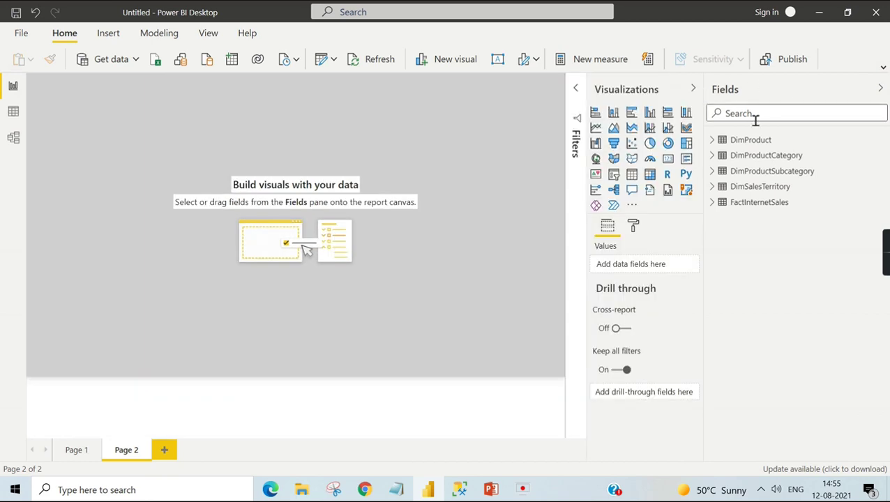
pyautogui.click(649, 143)
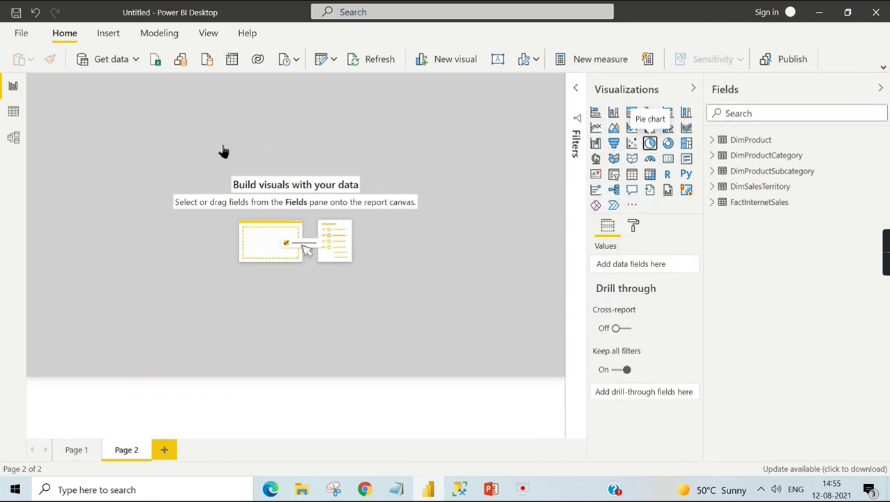
pyautogui.moveTo(138, 133); pyautogui.dragTo(207, 161)
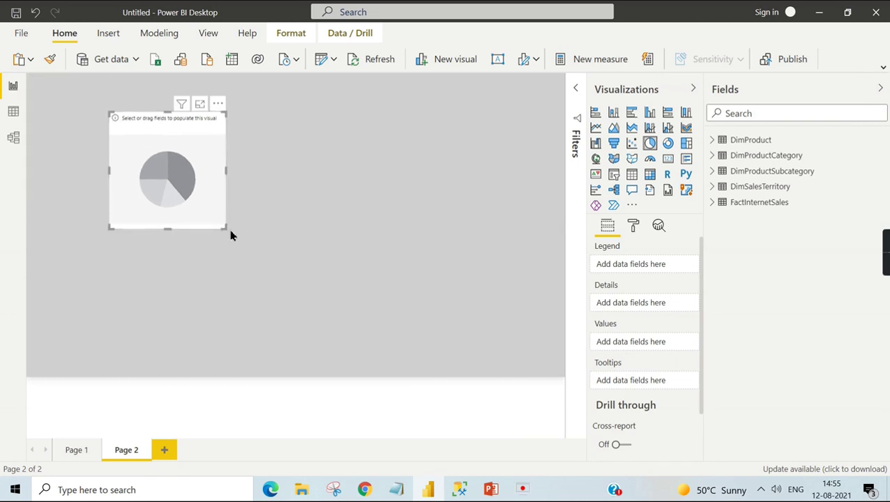
pyautogui.moveTo(226, 228); pyautogui.dragTo(245, 236)
pyautogui.moveTo(298, 261); pyautogui.dragTo(439, 283)
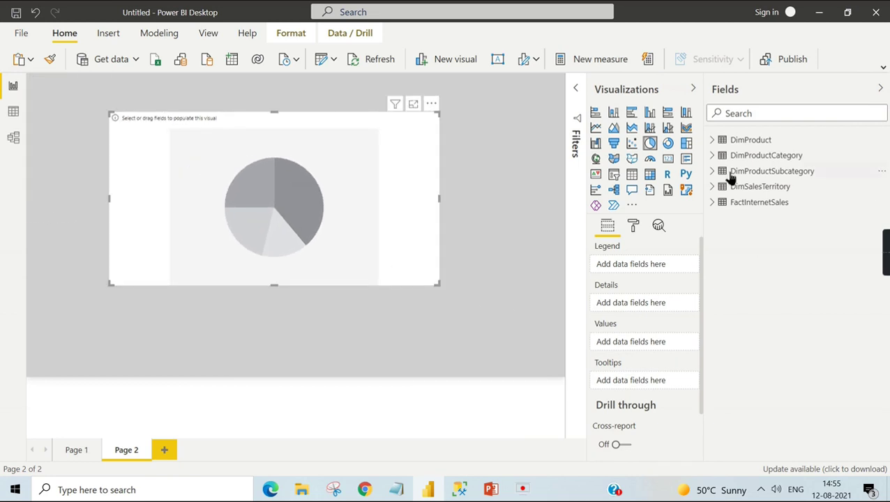
# - Use FactInternetSales OrderQuantity as the pie chart's values
pyautogui.click(716, 203)
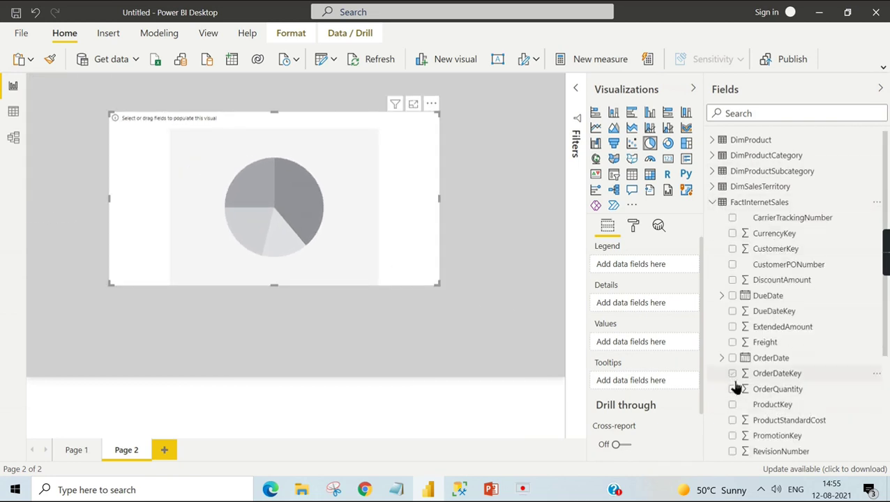
pyautogui.moveTo(737, 395); pyautogui.dragTo(611, 347)
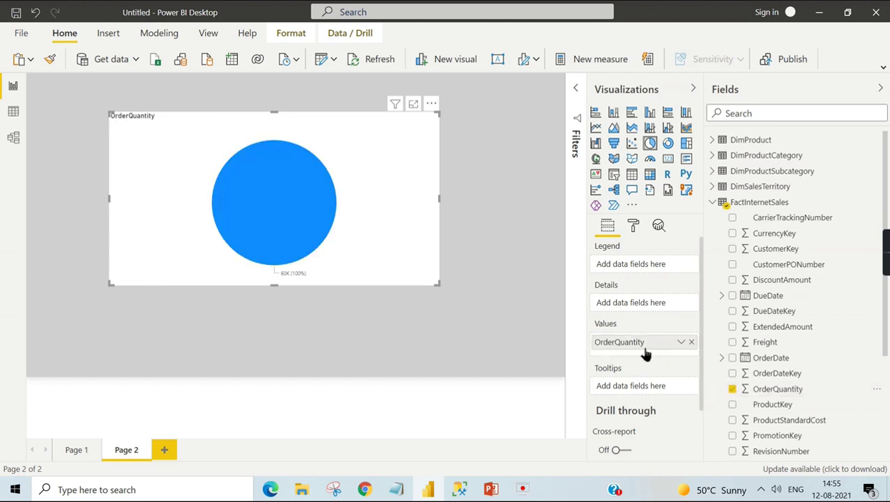
pyautogui.click(716, 203)
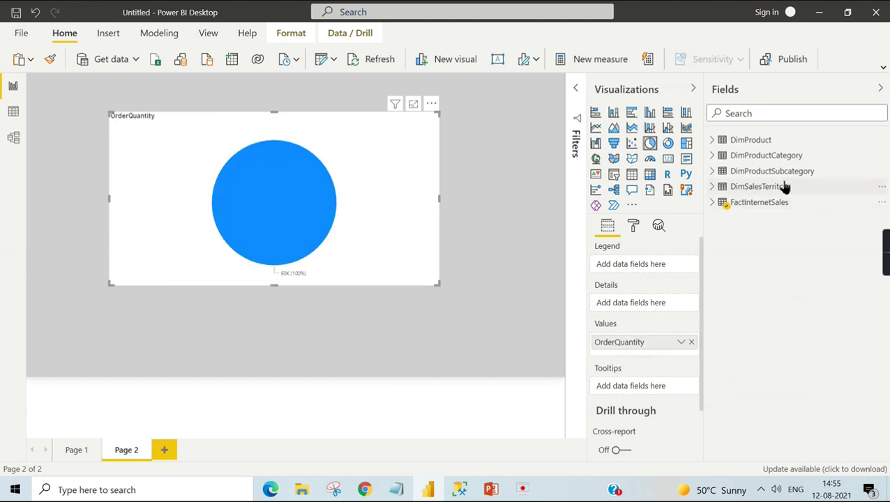
pyautogui.click(714, 157)
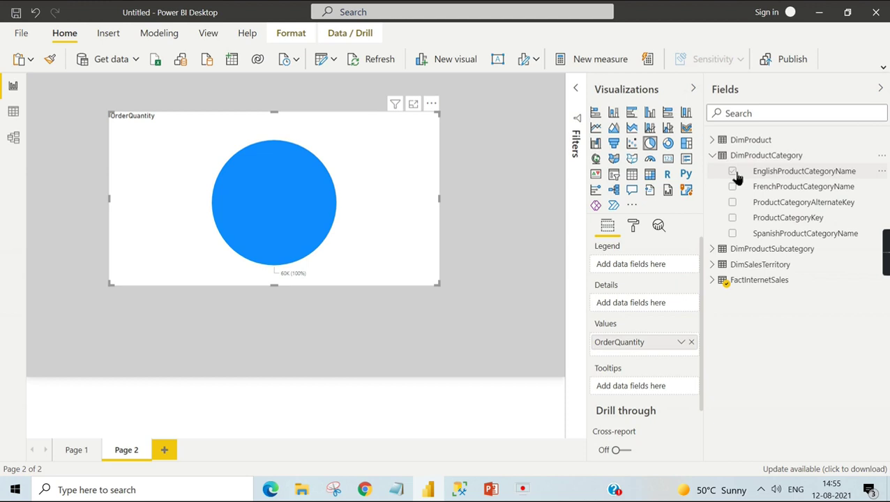
# - Split the pie by EnglishProductCategoryName and enlarge its detail label text size
pyautogui.click(733, 172)
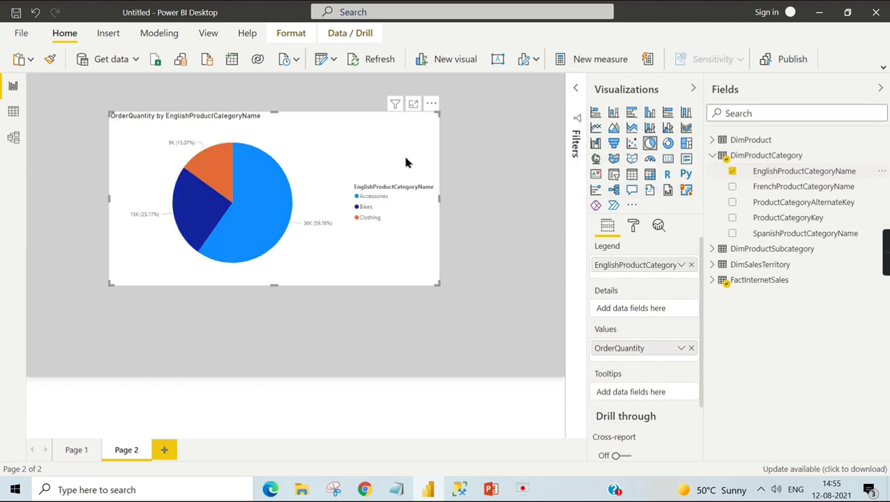
pyautogui.click(633, 227)
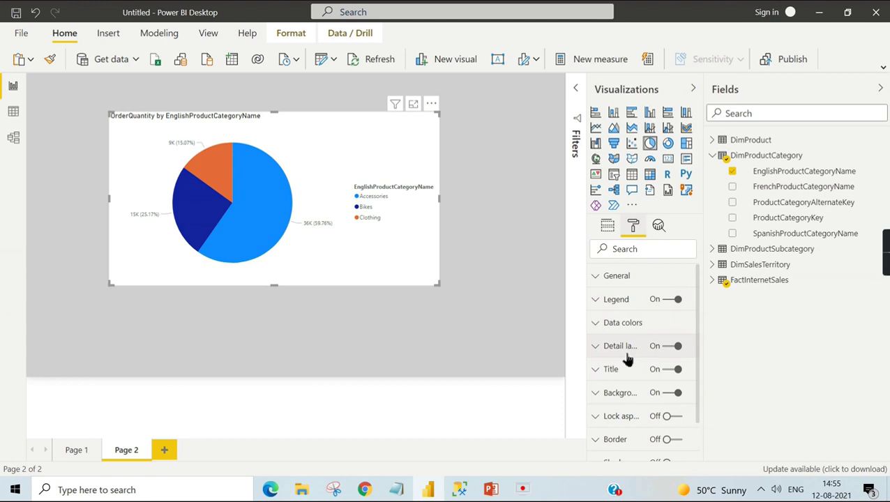
pyautogui.click(627, 350)
pyautogui.scroll(-3, 637, 368)
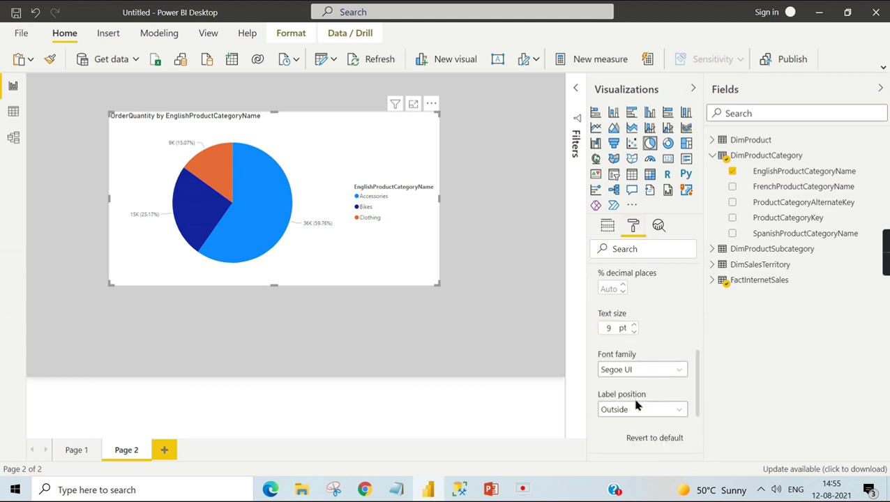
pyautogui.doubleClick(634, 325)
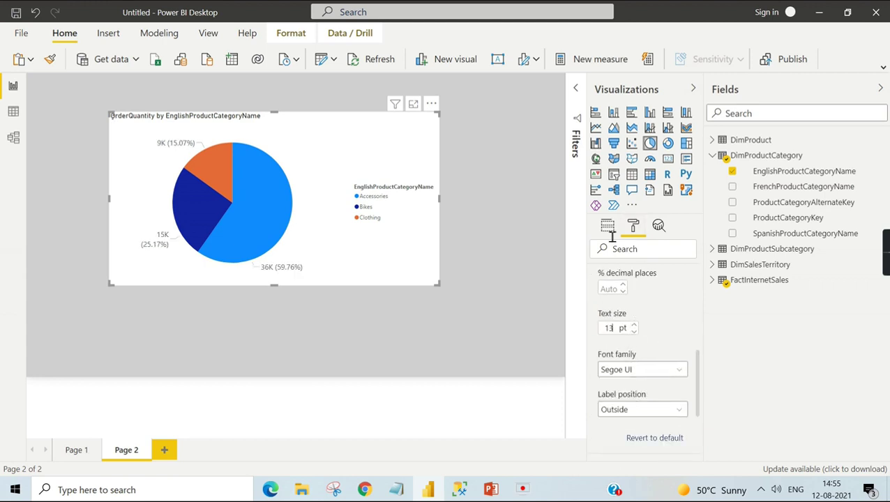
pyautogui.scroll(5, 645, 286)
pyautogui.click(632, 346)
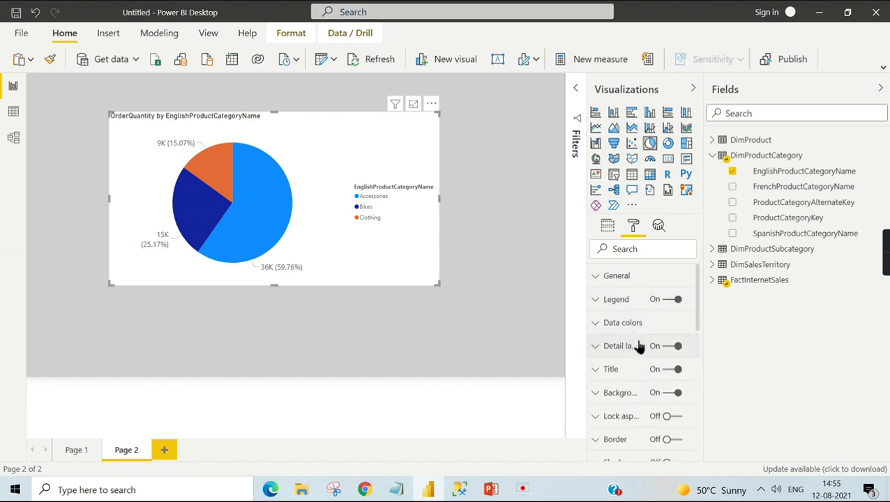
# - Set the legend text size to 16 pt and collapse the side panes for a full-width chart
pyautogui.click(624, 302)
pyautogui.scroll(-3, 643, 327)
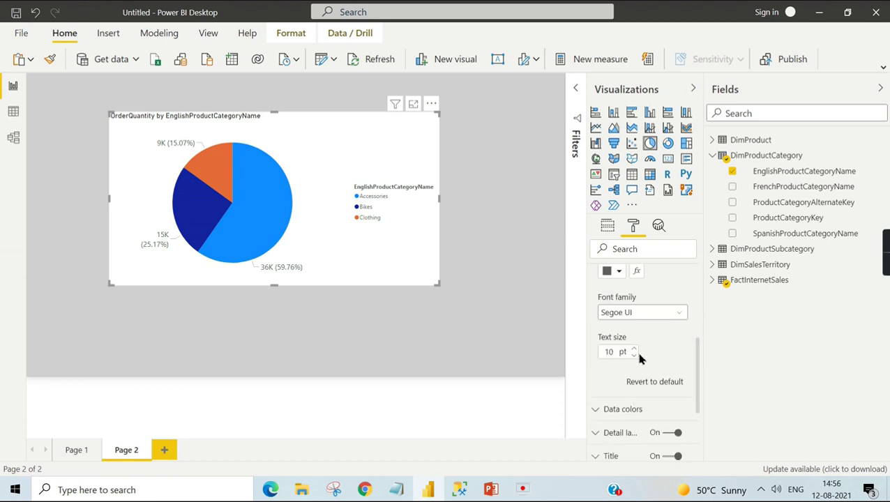
pyautogui.click(635, 349)
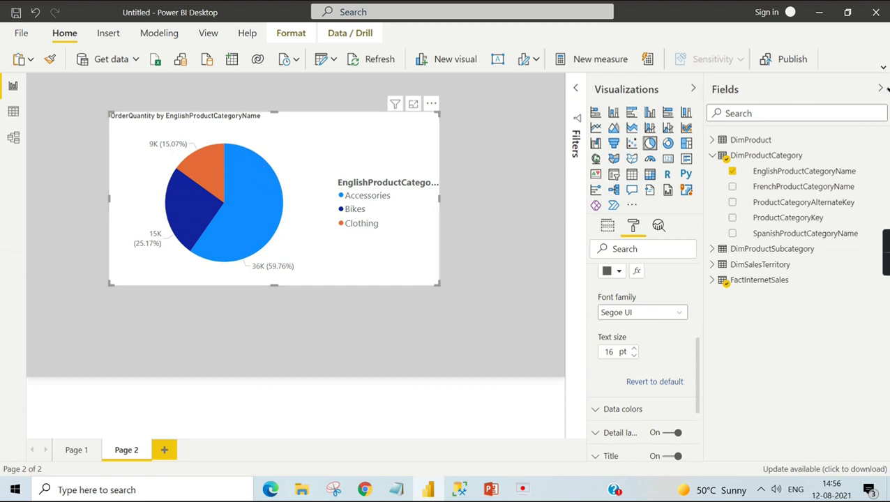
pyautogui.click(692, 88)
pyautogui.click(880, 89)
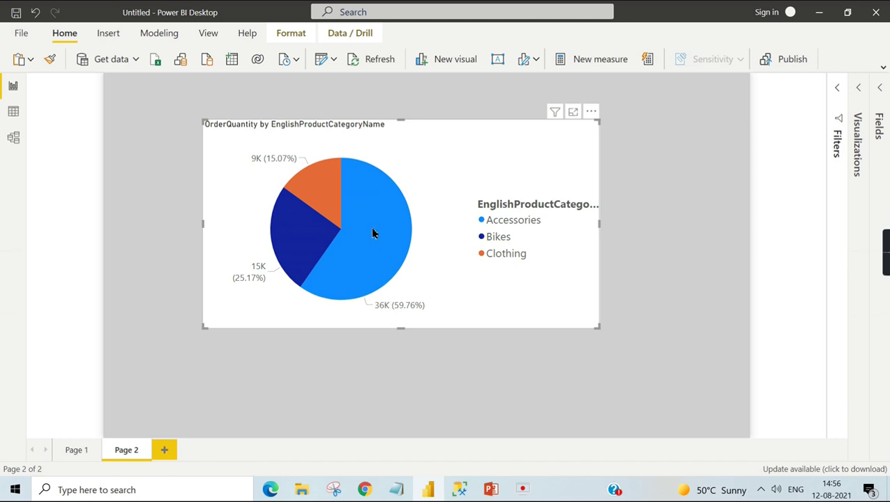
# - Move the category pie up and left and make it smaller
pyautogui.moveTo(396, 201)
pyautogui.moveTo(318, 192)
pyautogui.moveTo(475, 150); pyautogui.dragTo(419, 124)
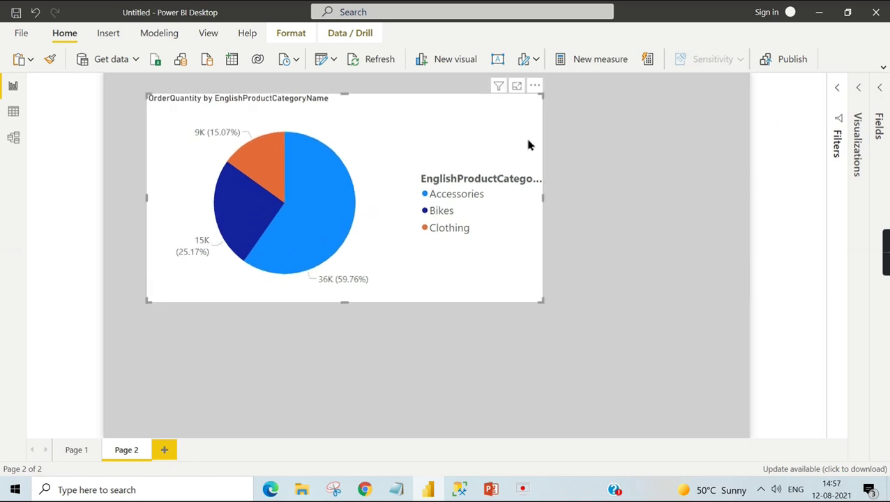
pyautogui.click(879, 91)
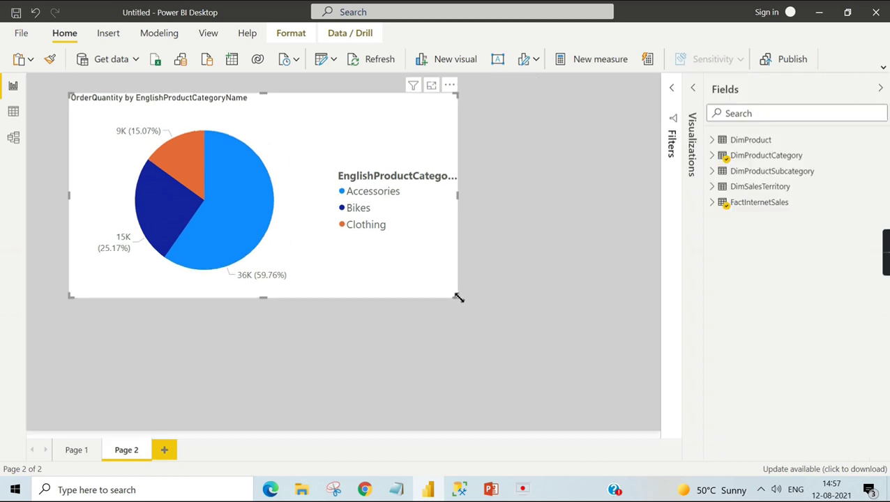
pyautogui.moveTo(458, 297); pyautogui.dragTo(367, 276)
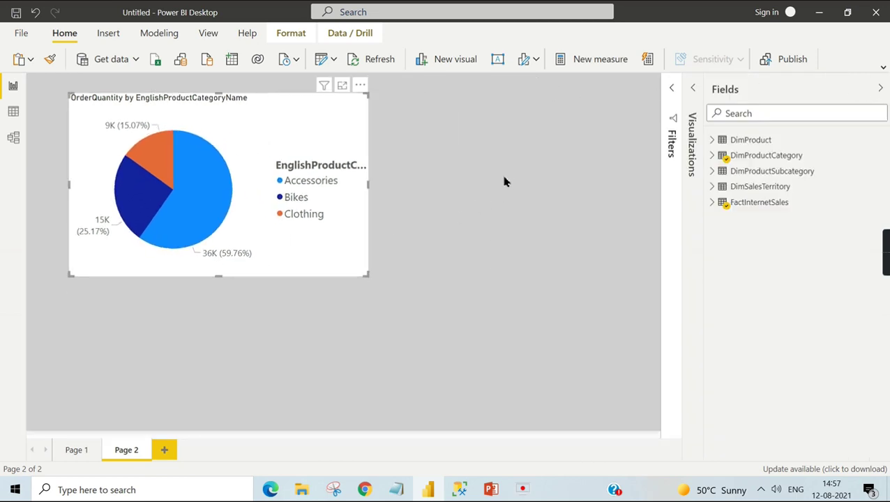
pyautogui.click(664, 253)
pyautogui.click(712, 202)
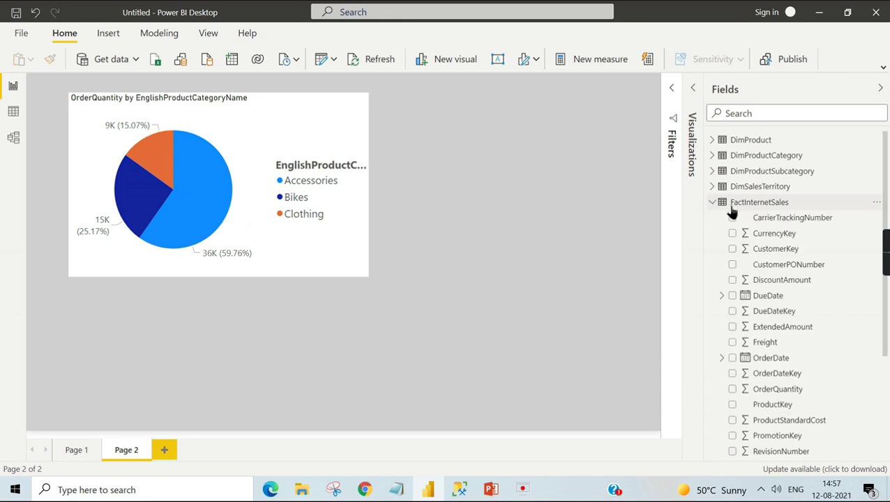
# - Add a second pie of OrderQuantity by EnglishProductSubcategoryName beside the first
pyautogui.click(692, 87)
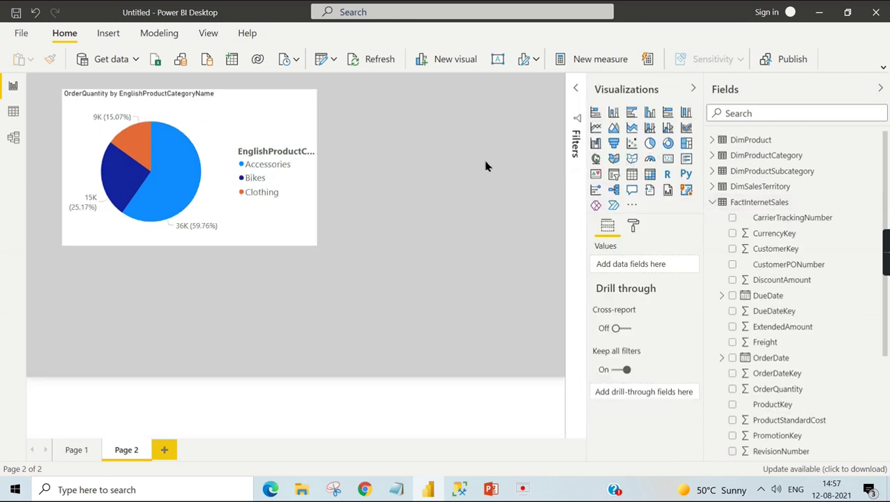
pyautogui.click(650, 144)
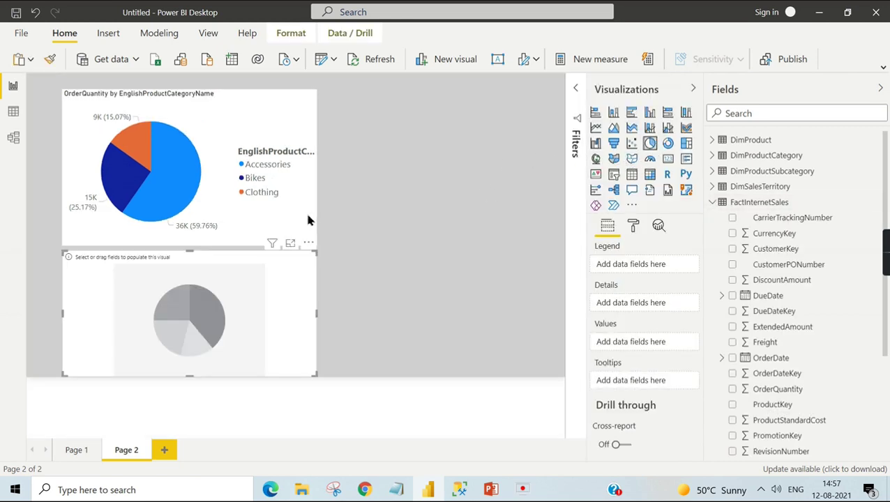
pyautogui.moveTo(240, 271); pyautogui.dragTo(382, 226)
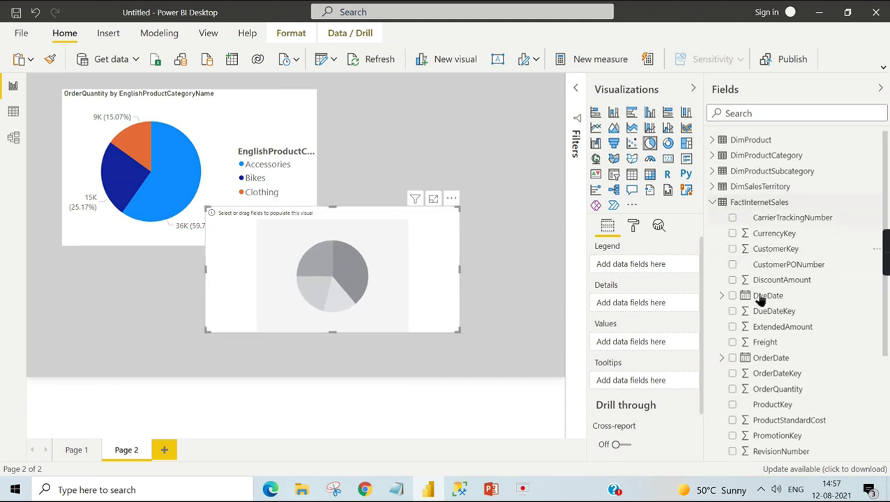
pyautogui.click(732, 390)
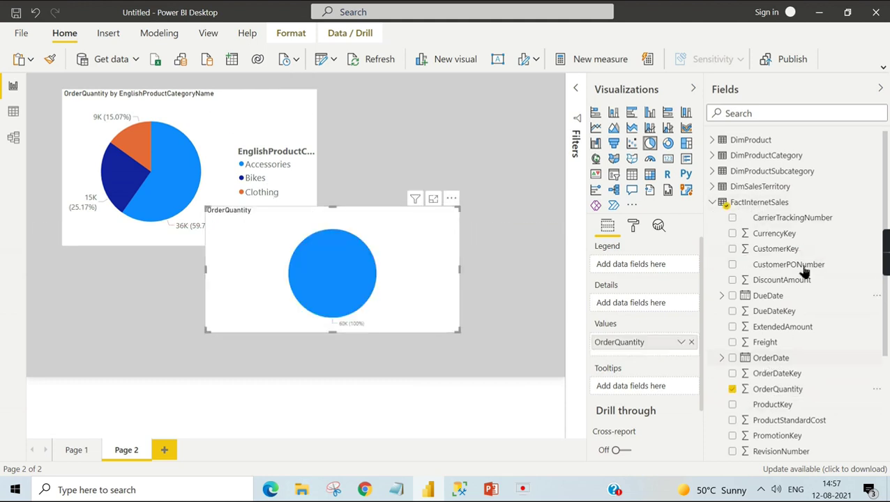
pyautogui.click(720, 205)
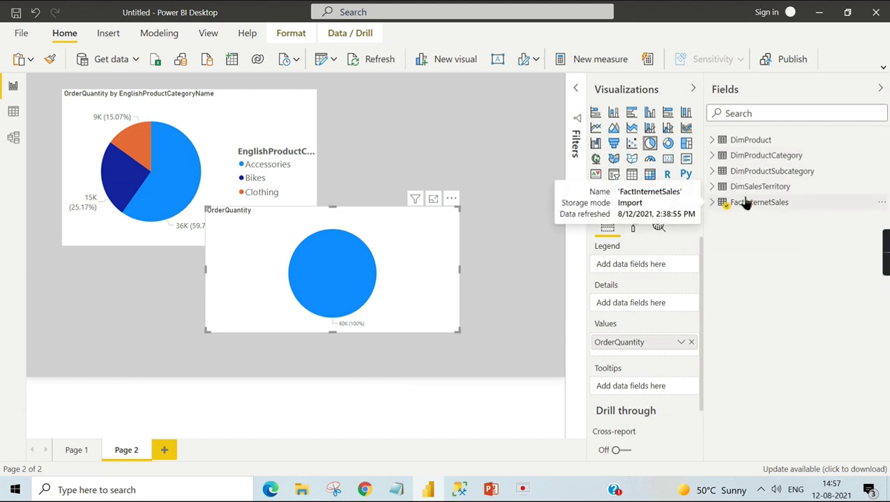
pyautogui.click(719, 172)
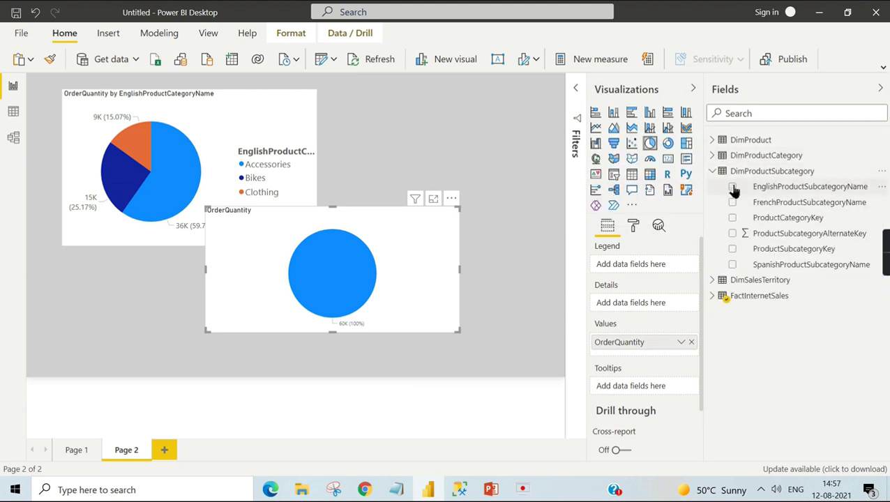
pyautogui.click(732, 188)
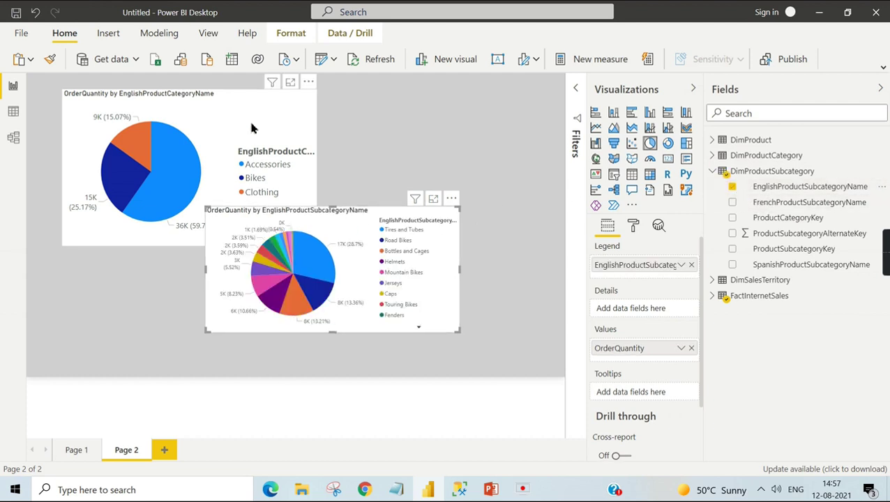
# - Format Painter the category pie's style onto the subcategory pie, then place them side by side
pyautogui.click(693, 89)
pyautogui.click(881, 89)
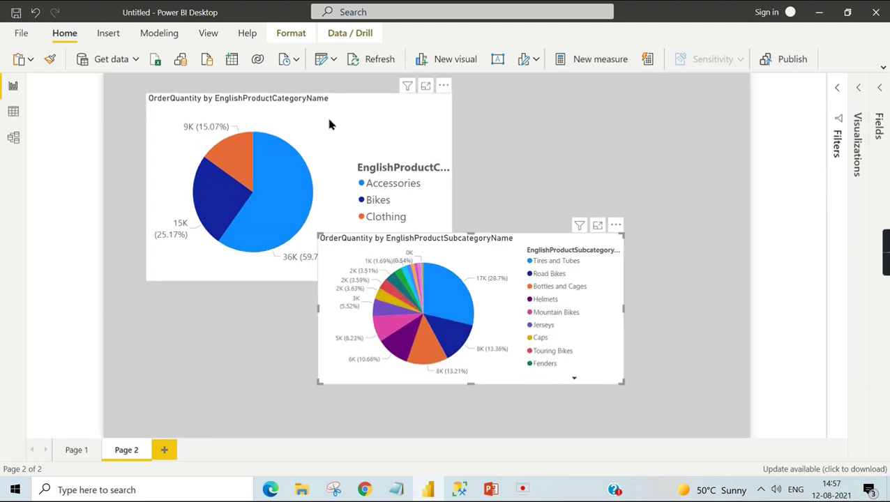
pyautogui.click(330, 124)
pyautogui.click(49, 58)
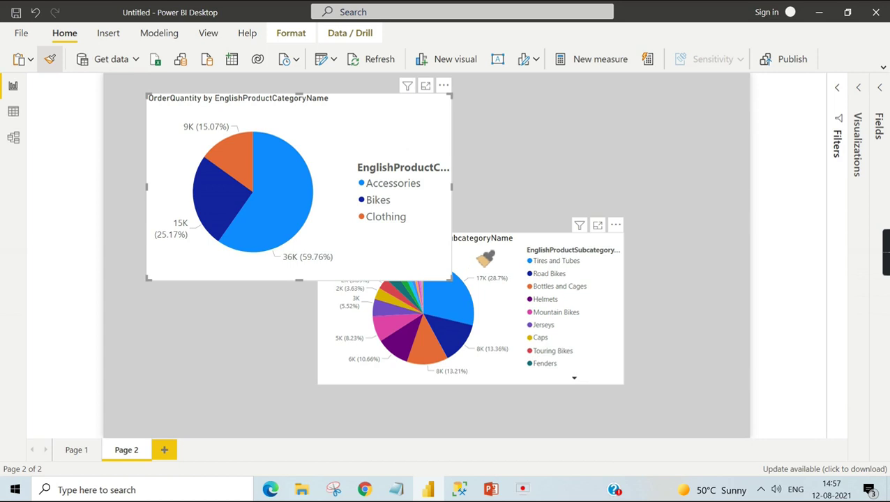
pyautogui.click(487, 260)
pyautogui.moveTo(486, 243); pyautogui.dragTo(578, 190)
pyautogui.moveTo(360, 125); pyautogui.dragTo(317, 104)
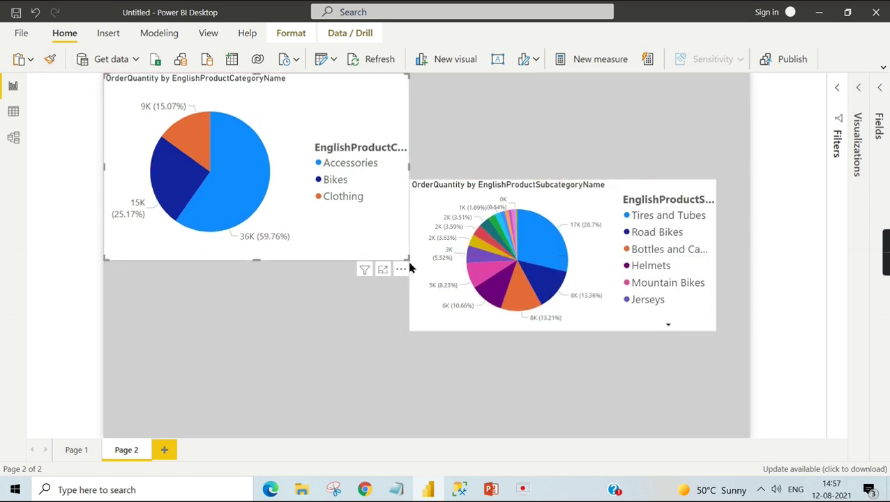
# - Shrink the category pie, enlarge the subcategory pie, and page its legend to more subcategories
pyautogui.moveTo(410, 264); pyautogui.dragTo(306, 279)
pyautogui.moveTo(408, 188); pyautogui.dragTo(338, 125)
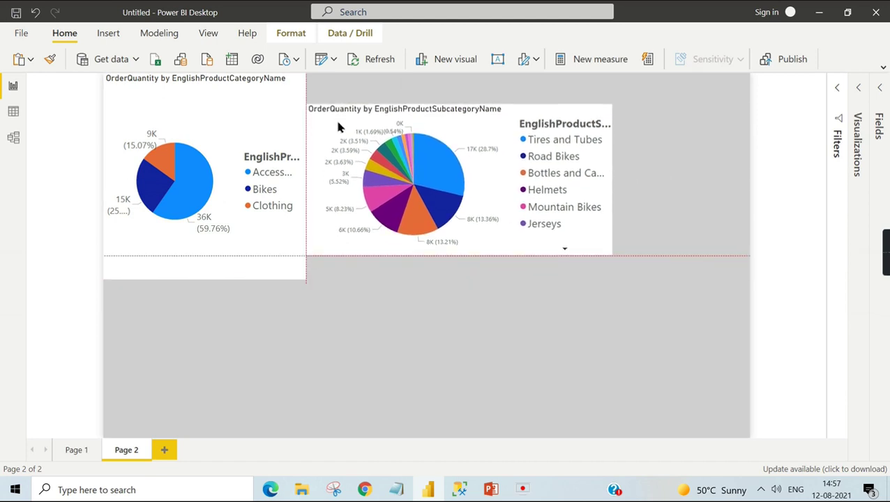
pyautogui.moveTo(613, 257); pyautogui.dragTo(706, 347)
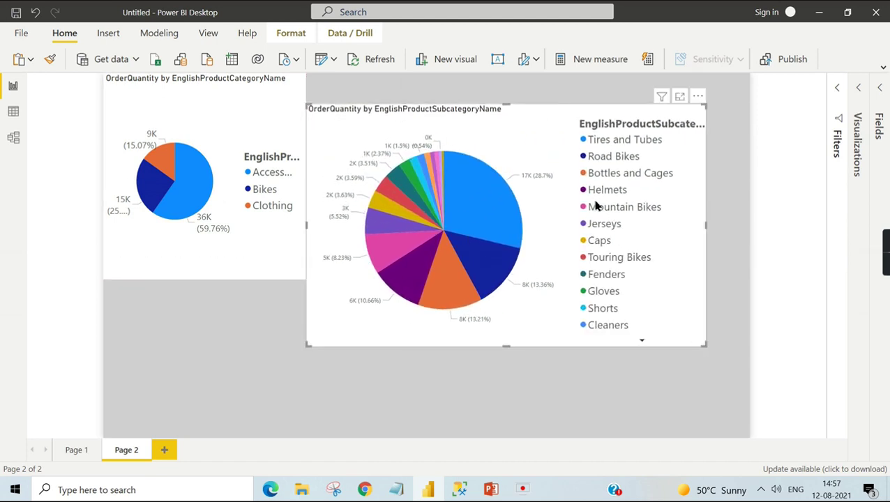
pyautogui.moveTo(486, 203)
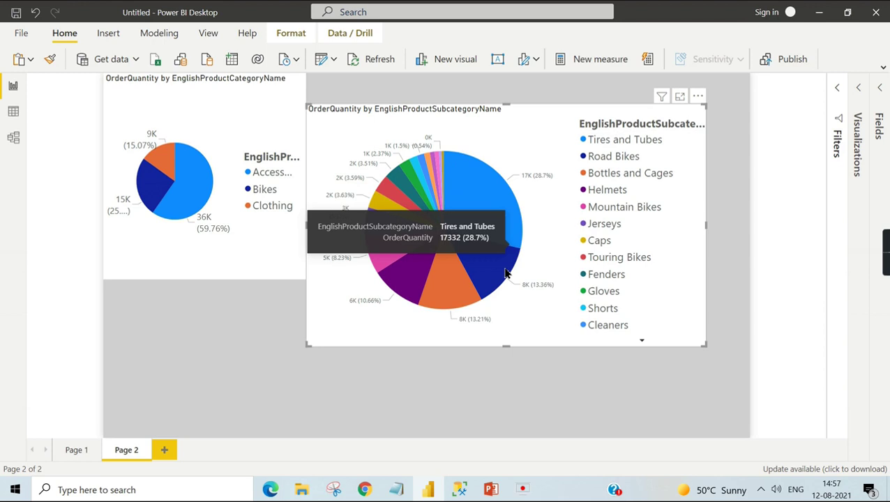
pyautogui.moveTo(489, 123); pyautogui.dragTo(498, 117)
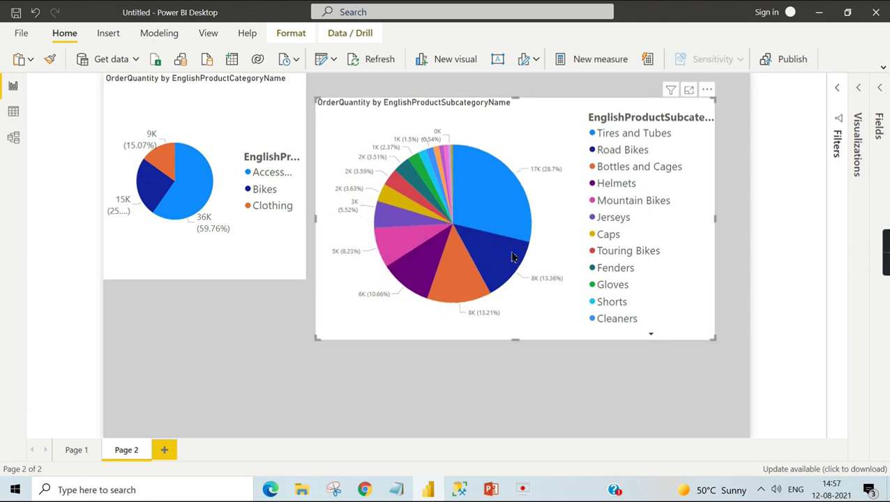
pyautogui.click(652, 336)
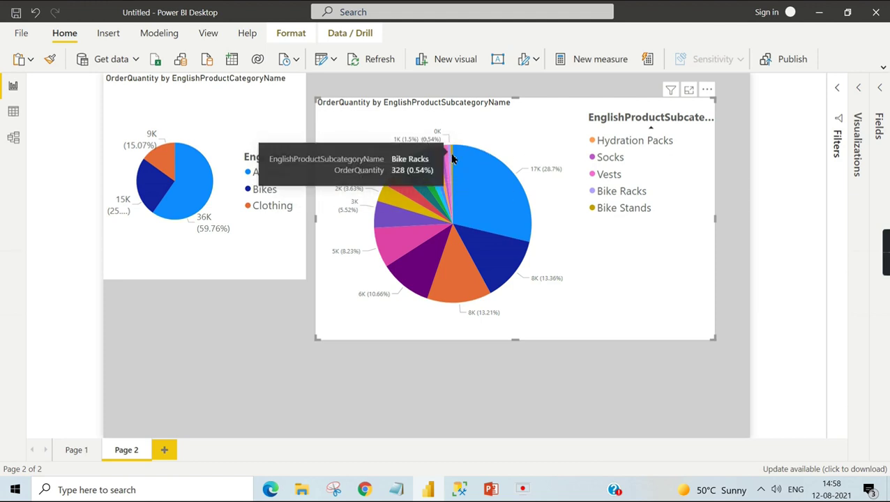
pyautogui.moveTo(454, 159)
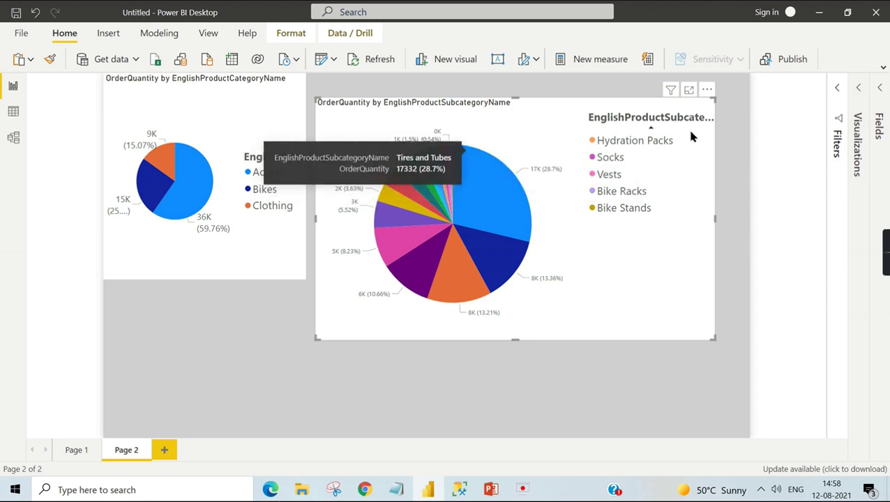
# - Add EnglishProductCategoryName above subcategory in the second pie's legend hierarchy
pyautogui.click(689, 92)
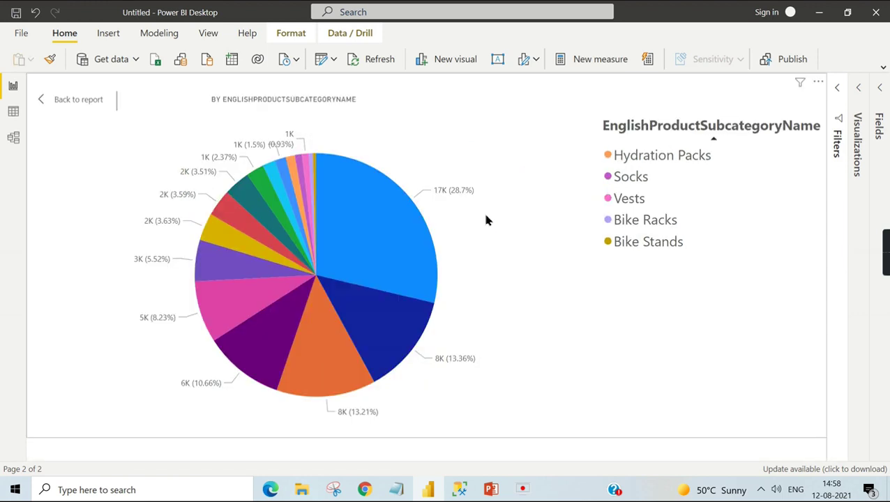
pyautogui.click(82, 108)
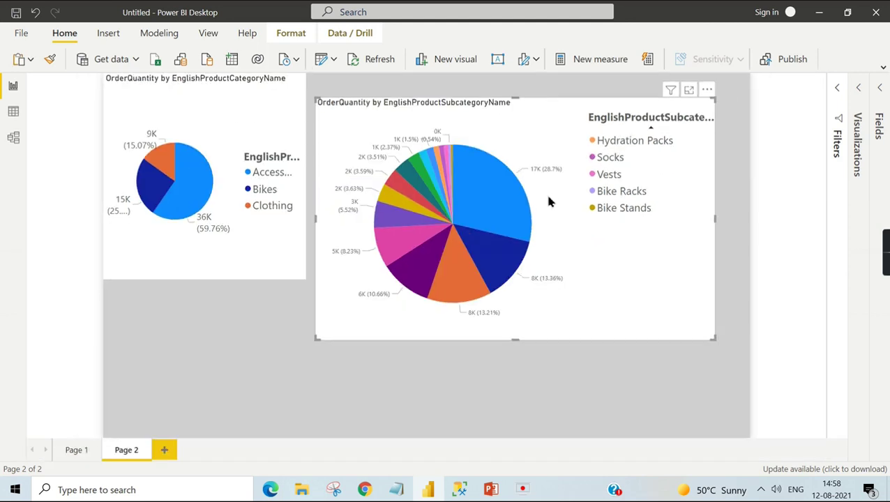
pyautogui.click(881, 87)
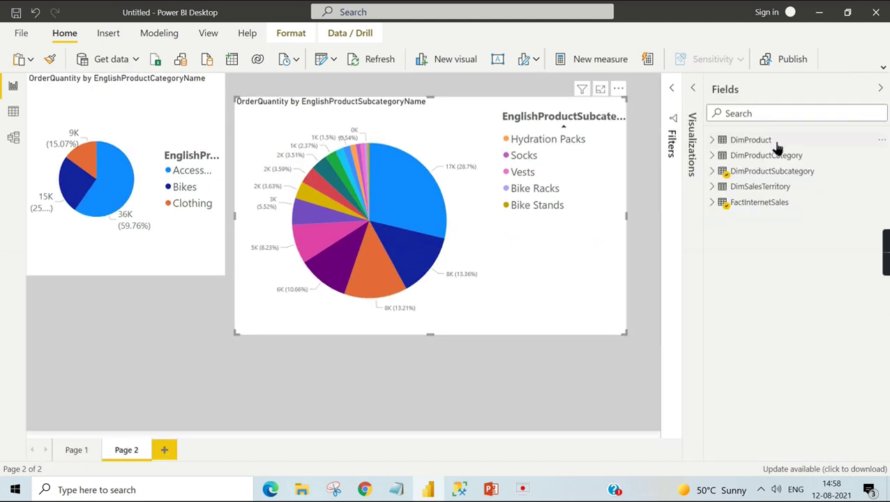
pyautogui.click(717, 157)
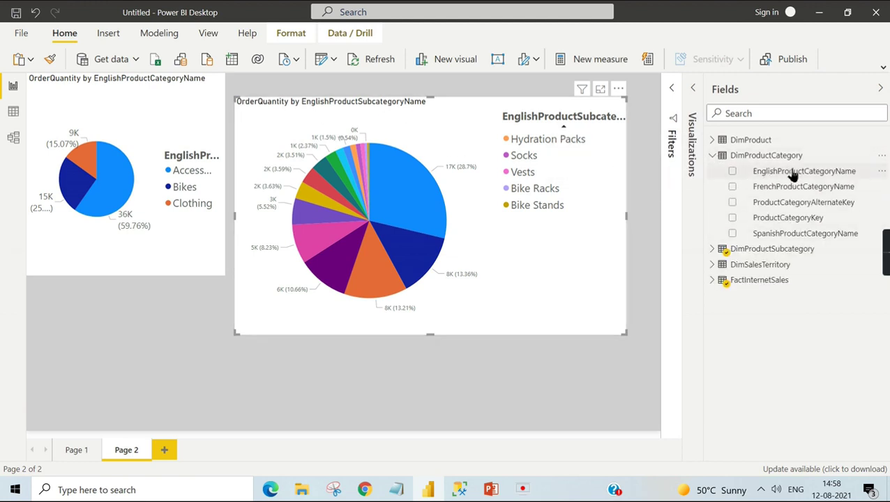
pyautogui.click(692, 179)
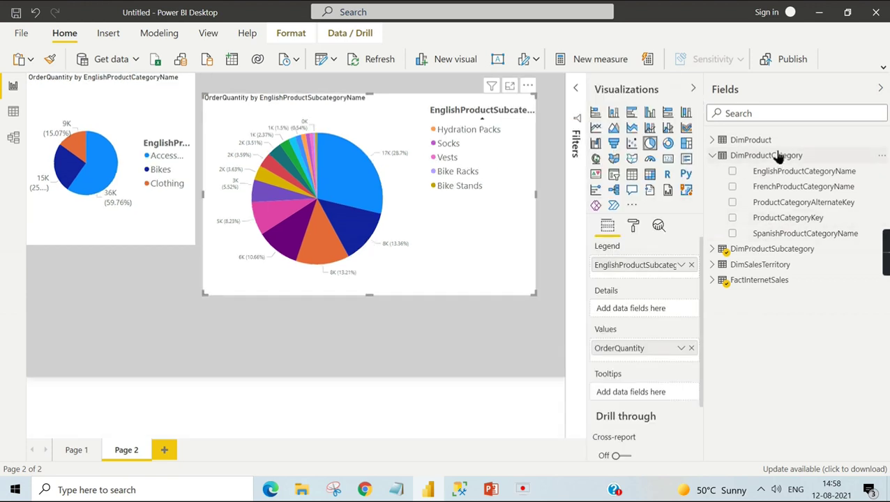
pyautogui.moveTo(788, 173); pyautogui.dragTo(687, 281)
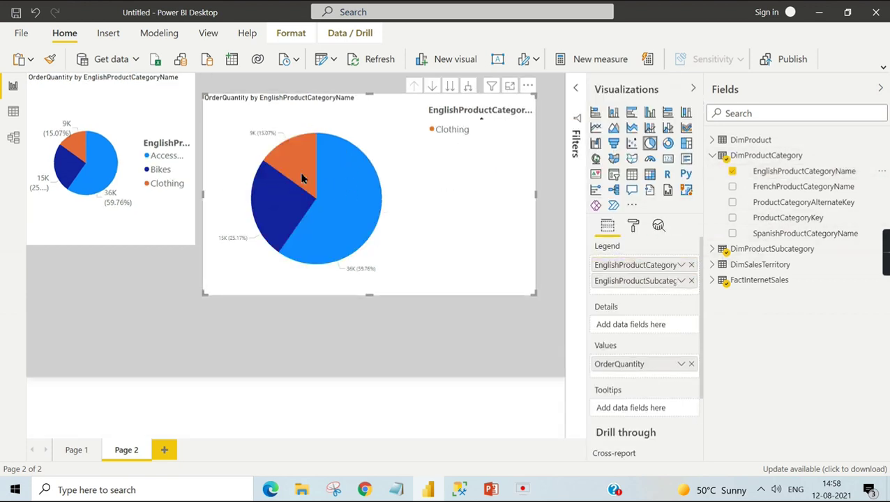
# - Drill down into Accessories and Bikes subcategories, then drill back up to the three categories
pyautogui.rightClick(343, 171)
pyautogui.click(401, 184)
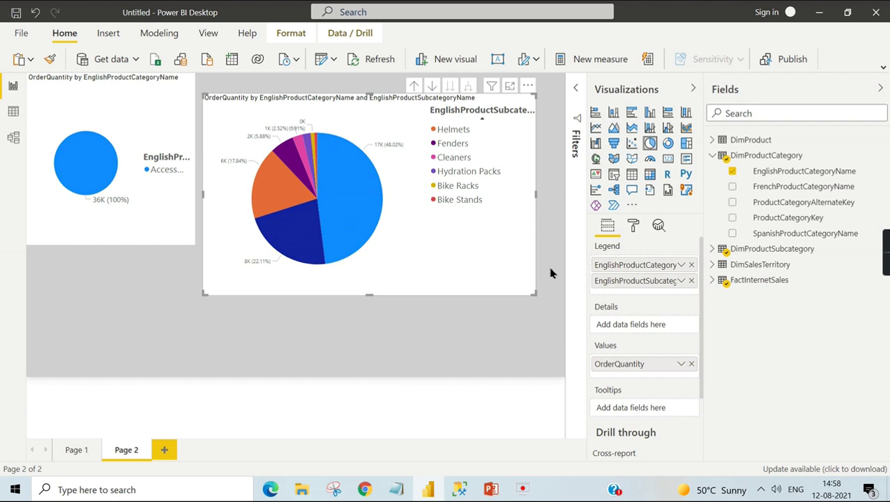
pyautogui.click(414, 86)
pyautogui.rightClick(294, 145)
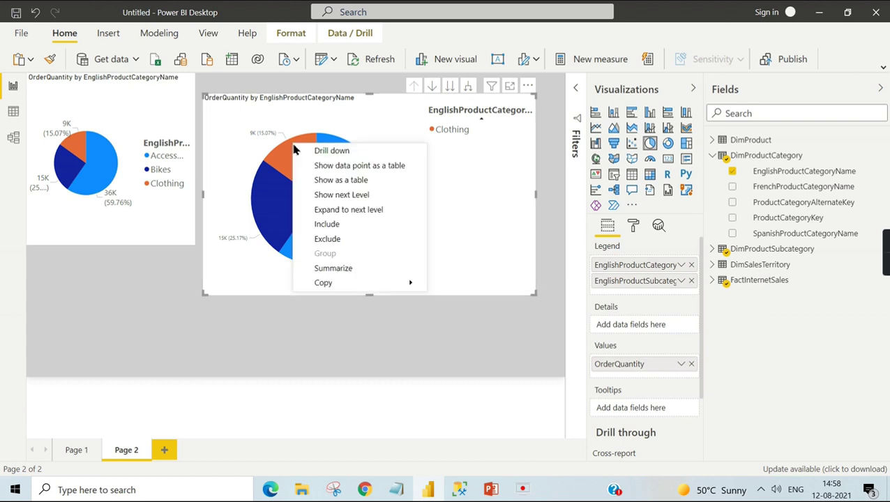
pyautogui.click(321, 148)
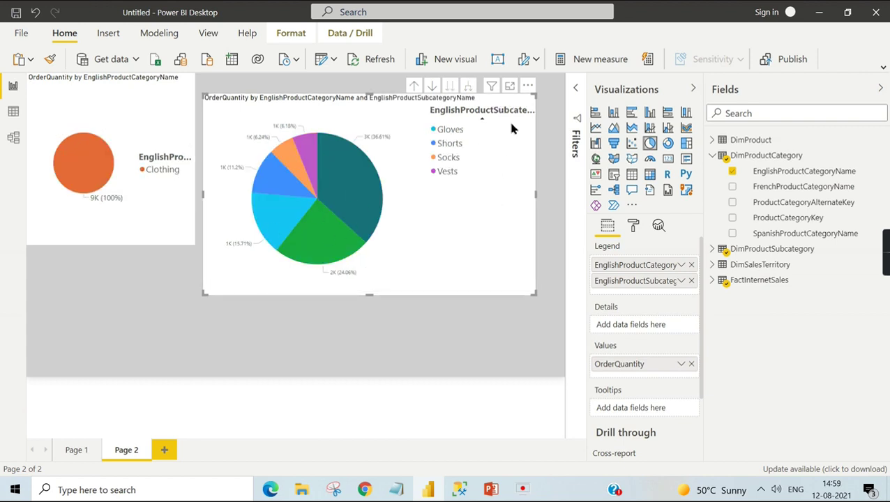
pyautogui.click(413, 86)
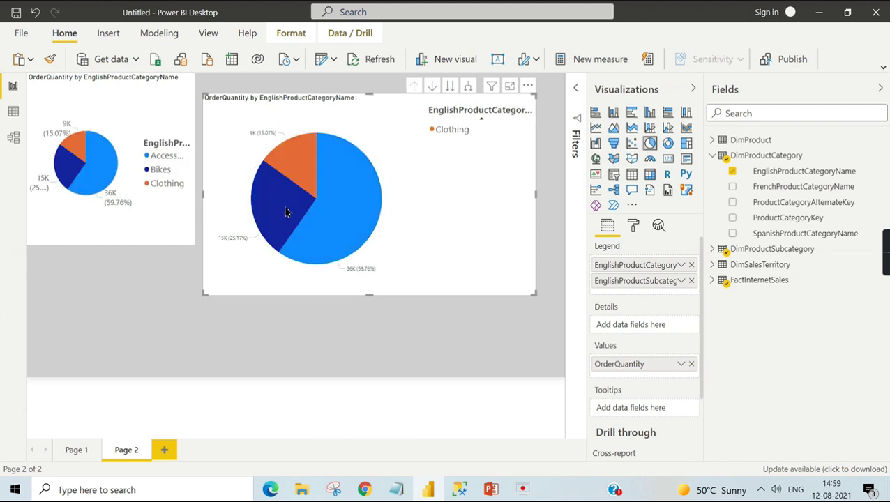
pyautogui.rightClick(294, 190)
pyautogui.click(300, 195)
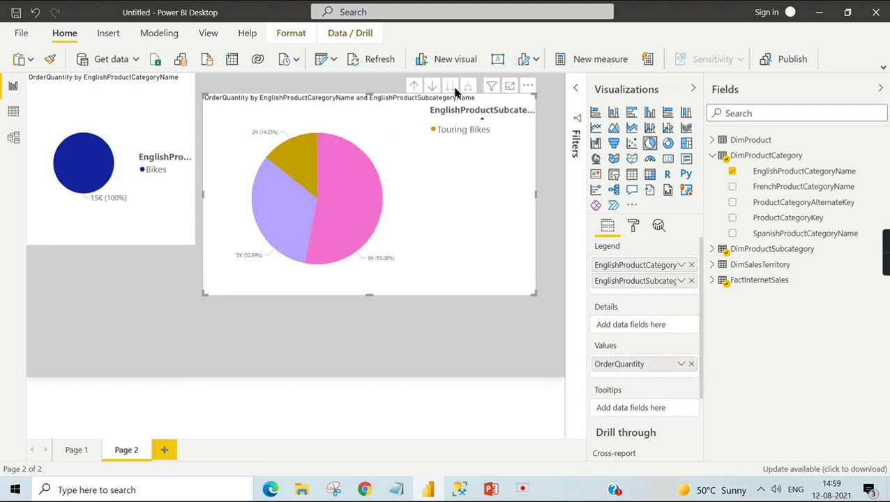
pyautogui.click(413, 85)
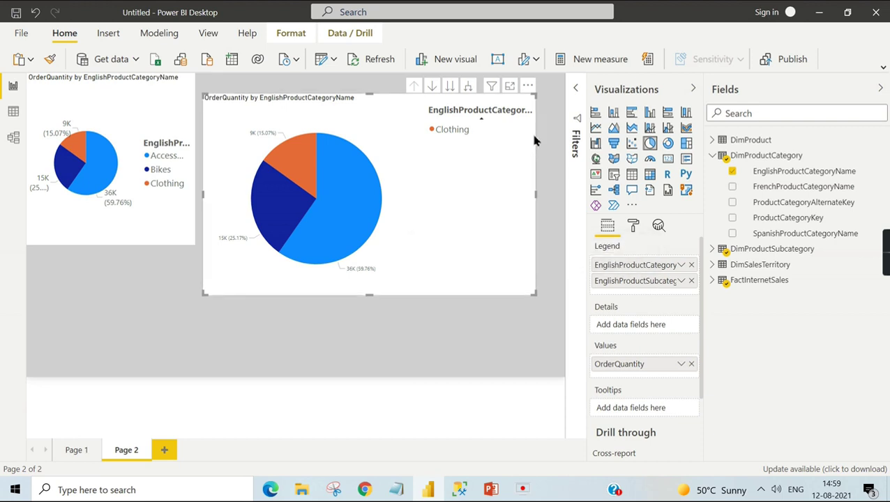
# - Nudge the large pie slightly up and to the right, then reselect it
pyautogui.moveTo(400, 104); pyautogui.dragTo(423, 89)
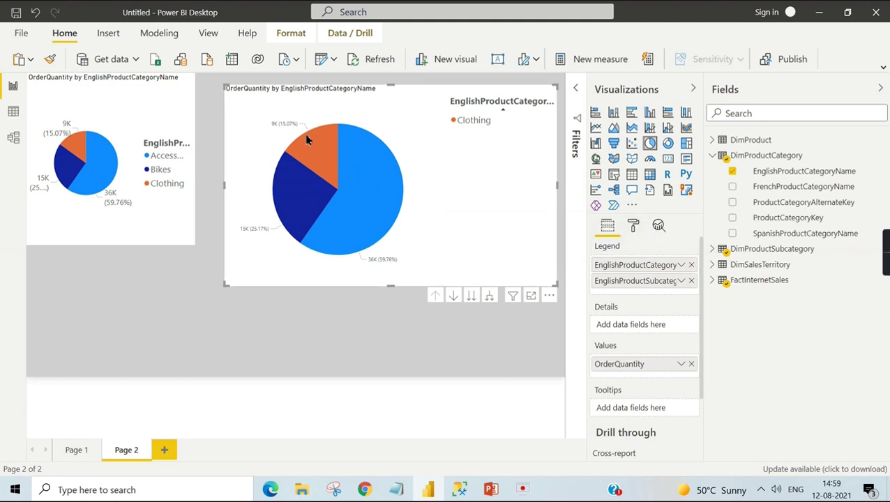
pyautogui.moveTo(308, 143)
pyautogui.click(360, 335)
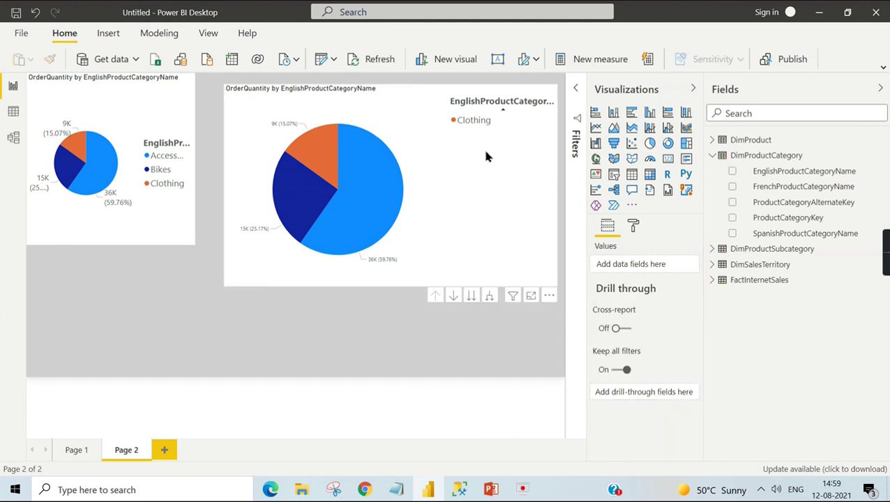
pyautogui.click(460, 188)
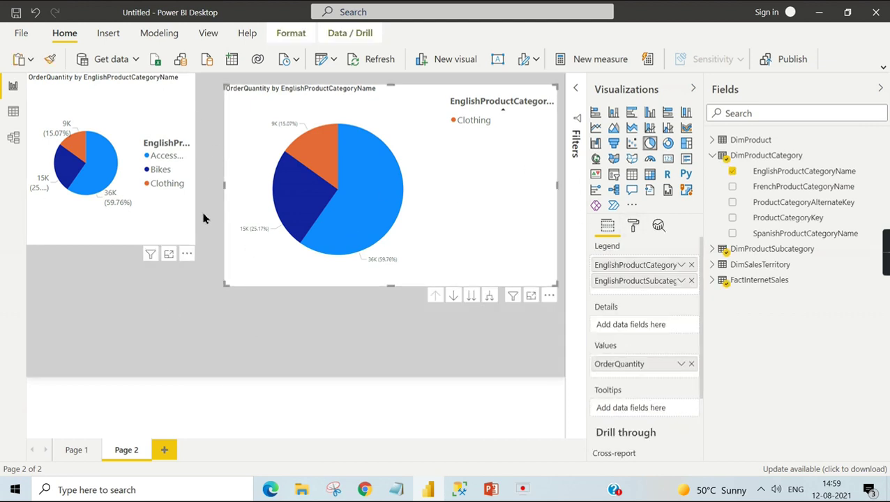
# - Enlarge the small pie, set its detail label style to Category, and delete the large duplicate
pyautogui.click(194, 240)
pyautogui.moveTo(195, 243); pyautogui.dragTo(323, 291)
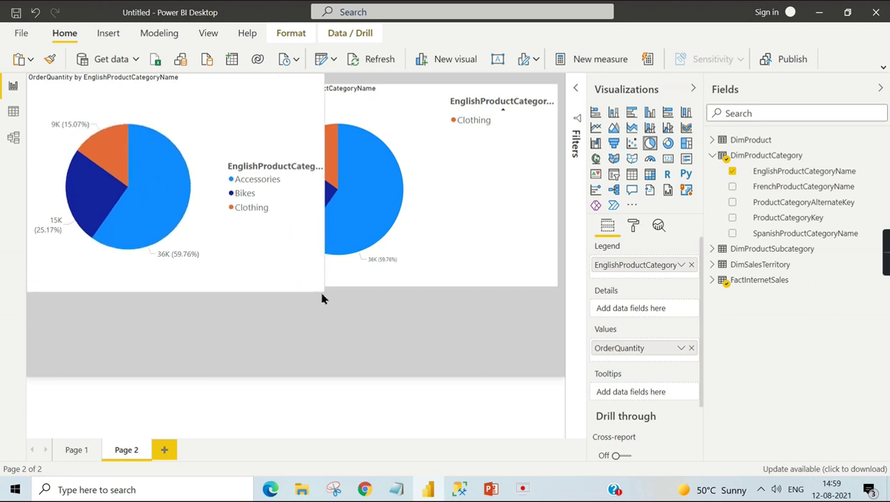
pyautogui.click(635, 229)
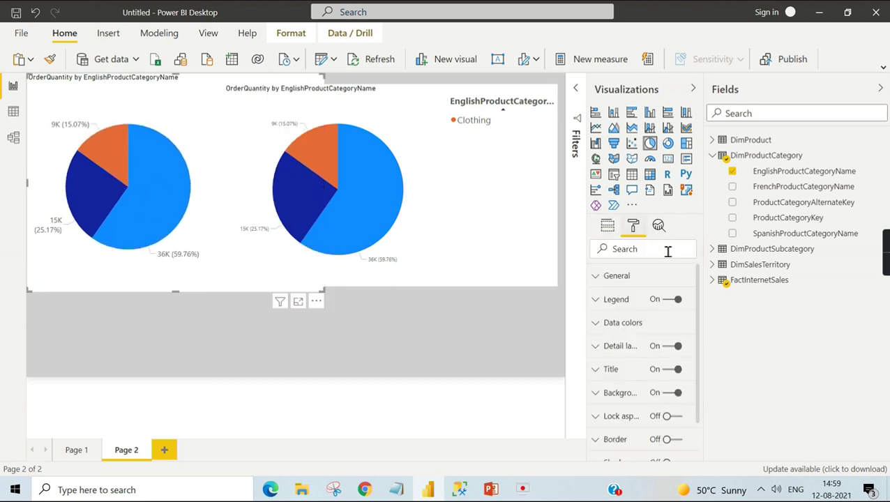
pyautogui.click(616, 347)
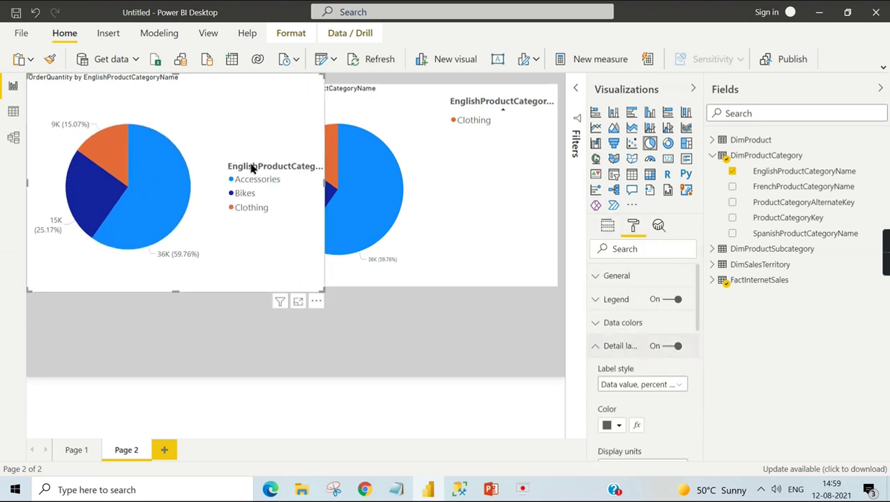
pyautogui.click(651, 384)
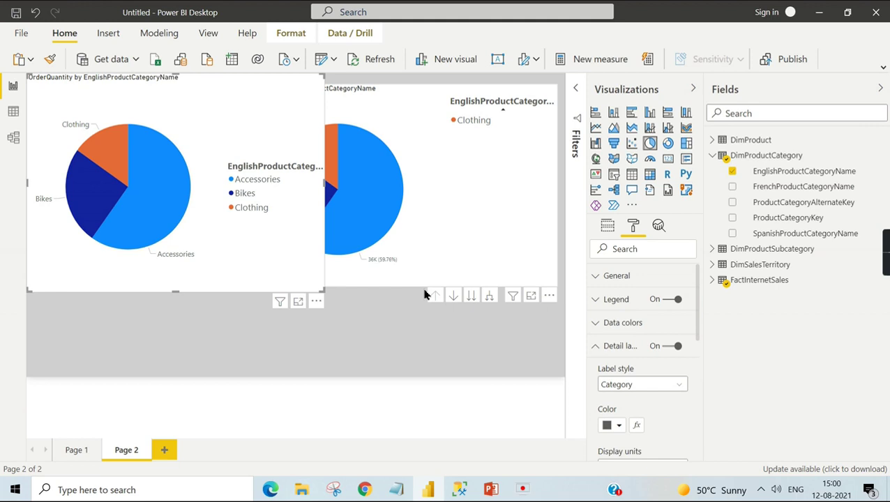
pyautogui.moveTo(425, 295); pyautogui.dragTo(454, 208)
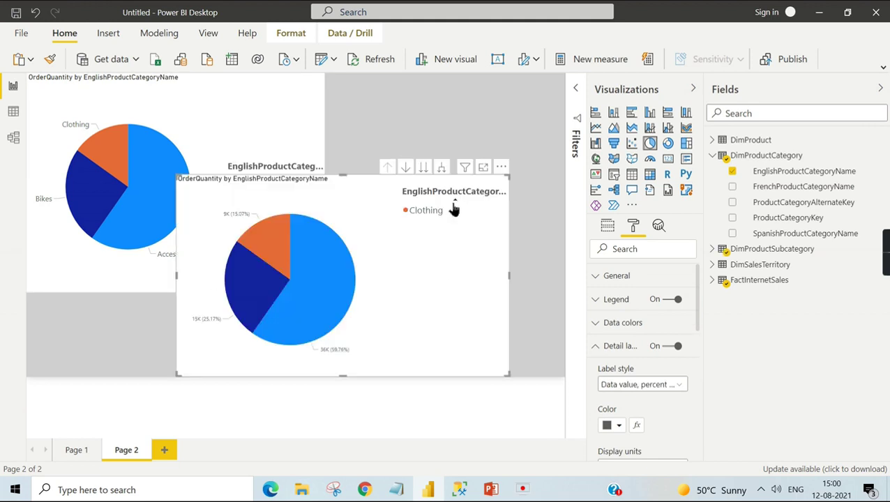
pyautogui.press('Delete')
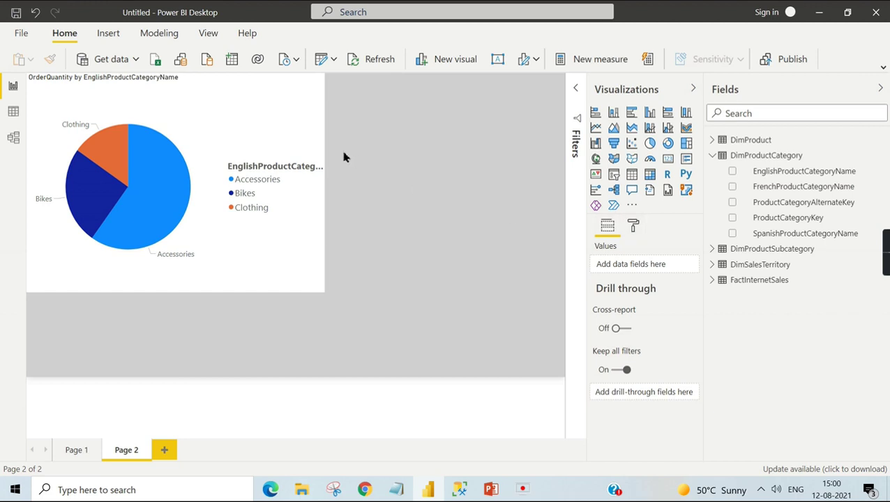
# - After trying other label styles, set detail labels to All detail labels and turn the legend off
pyautogui.click(633, 225)
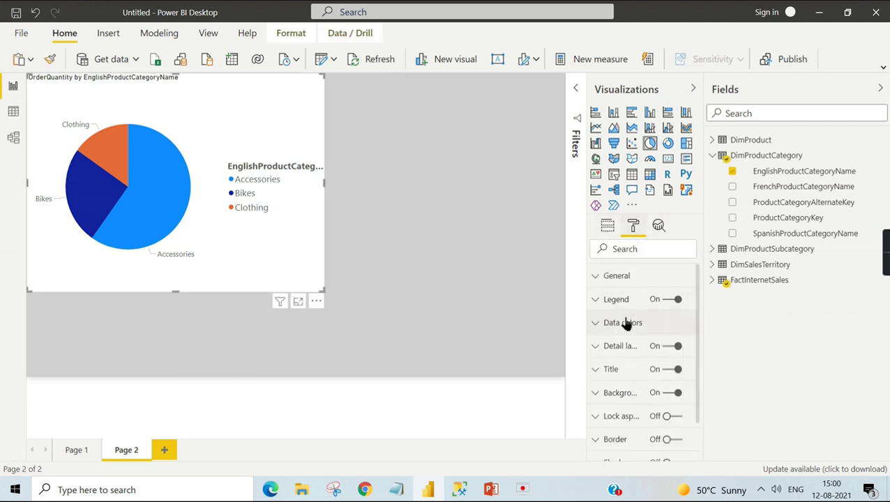
pyautogui.click(621, 346)
pyautogui.click(640, 389)
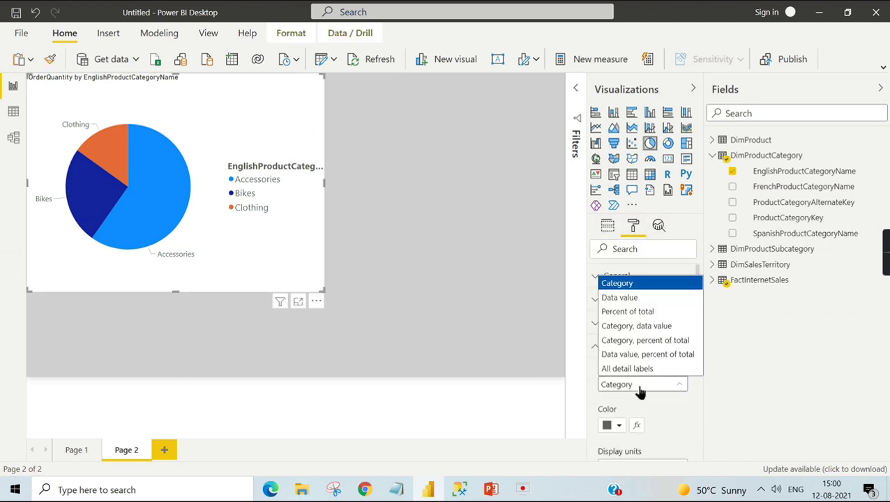
pyautogui.click(628, 299)
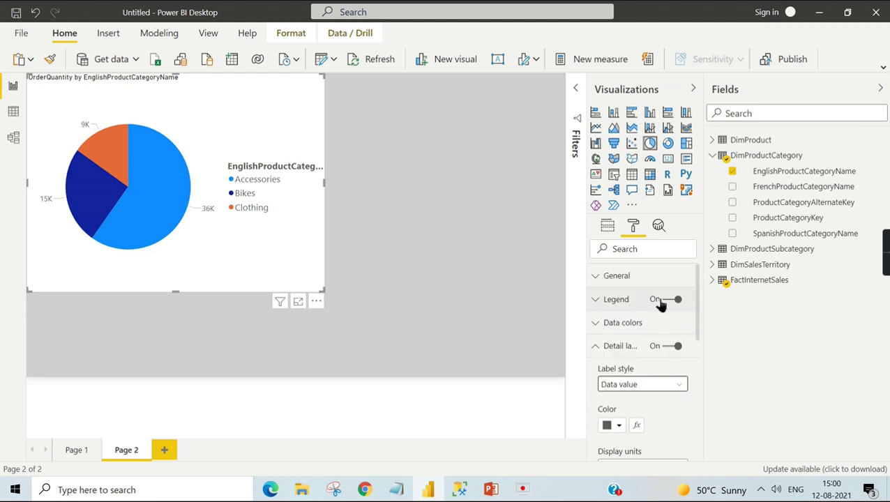
pyautogui.click(622, 386)
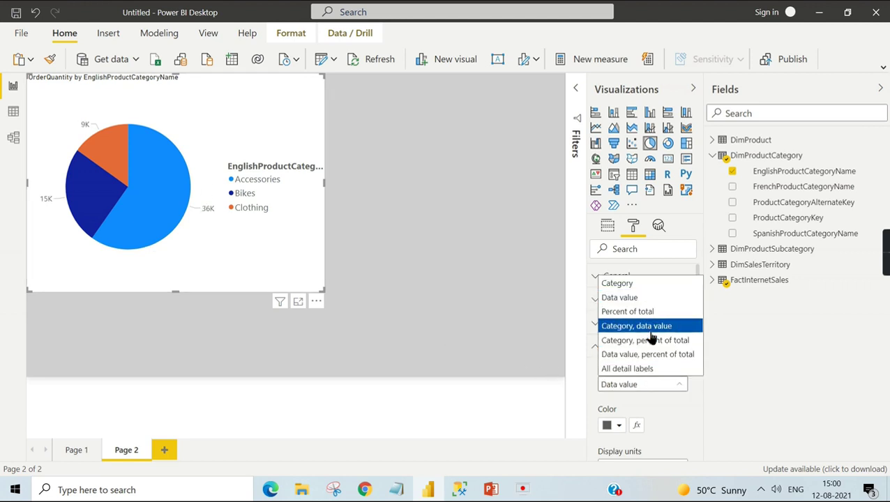
pyautogui.click(649, 327)
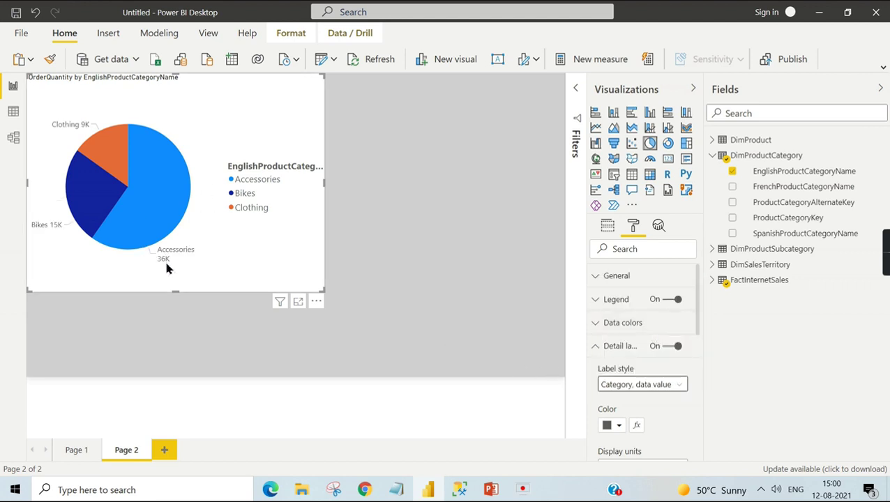
pyautogui.click(633, 385)
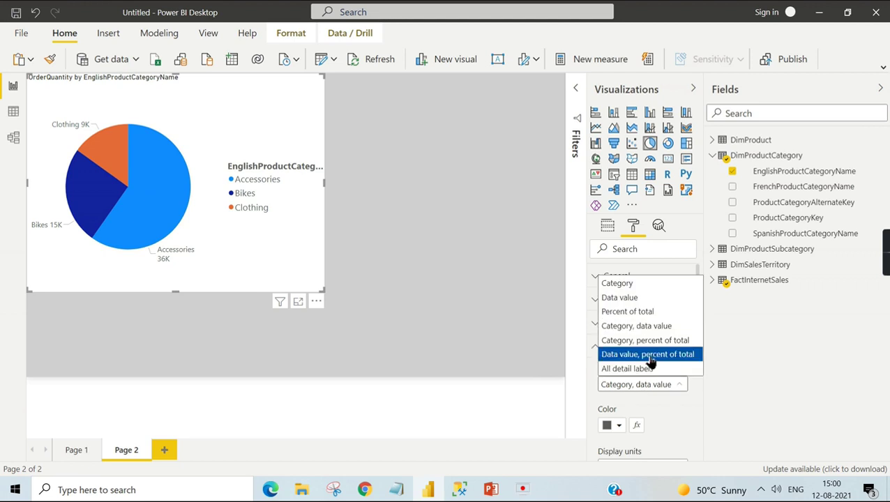
pyautogui.click(650, 362)
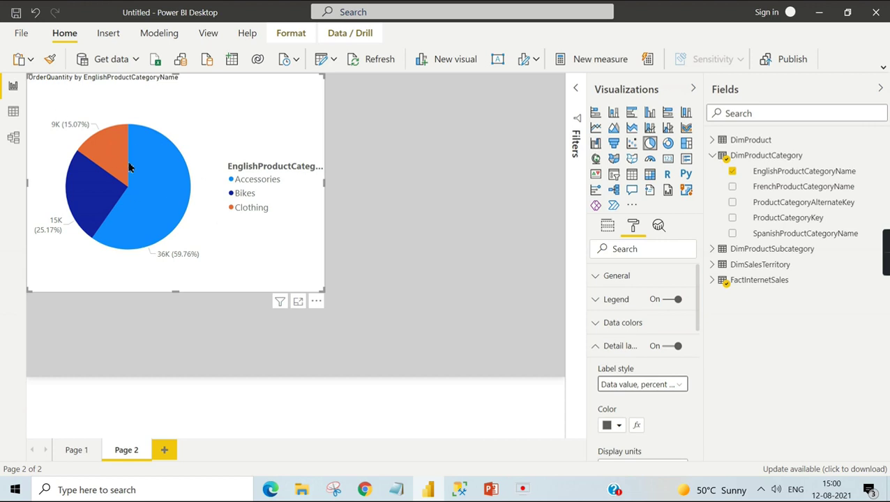
pyautogui.click(638, 384)
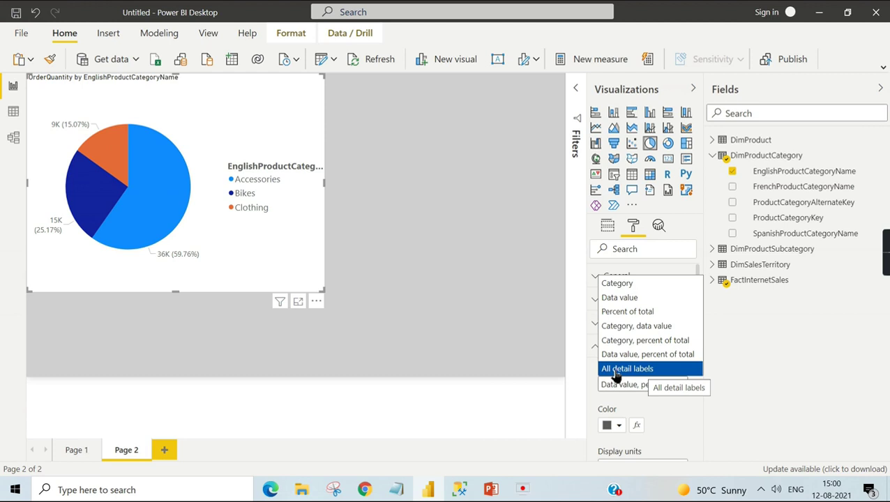
pyautogui.click(620, 373)
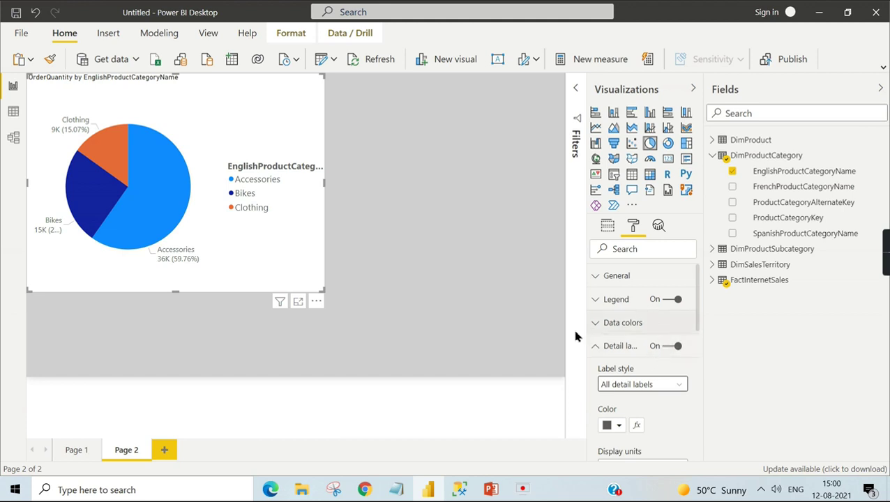
pyautogui.click(672, 299)
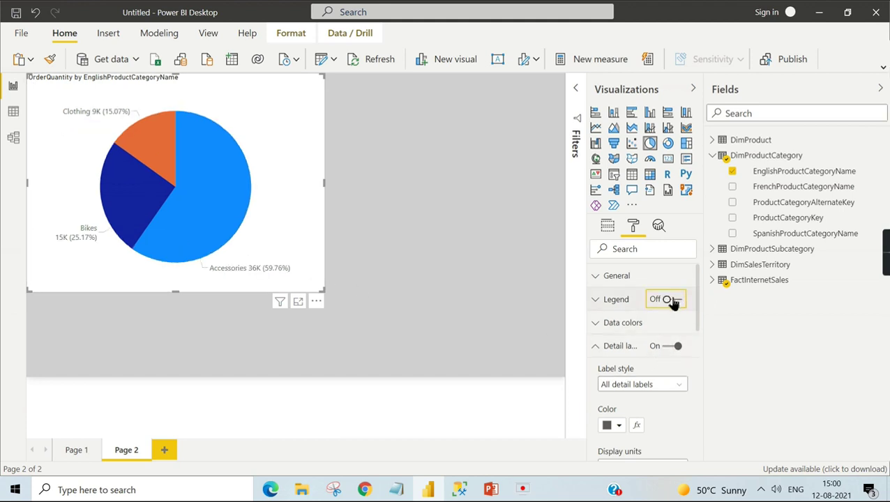
# - Move the pie right and down, preview it as a donut chart, then revert to a pie
pyautogui.click(412, 307)
pyautogui.moveTo(224, 76); pyautogui.dragTo(275, 91)
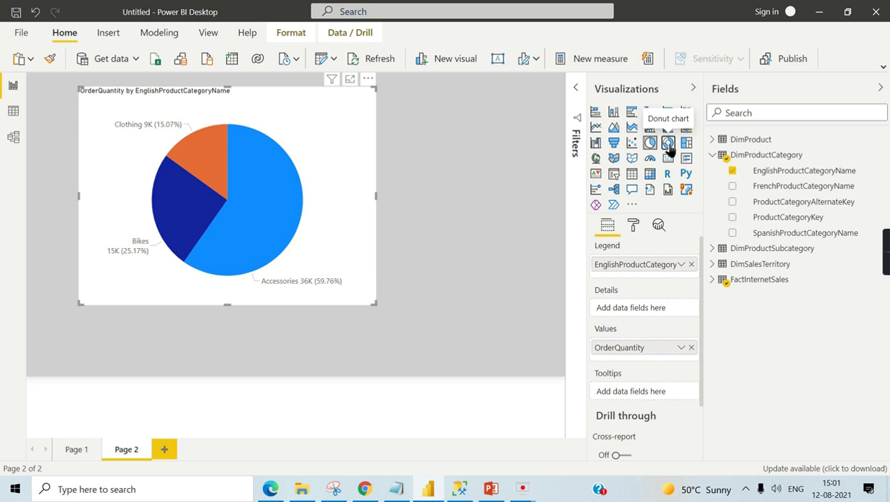
pyautogui.click(668, 143)
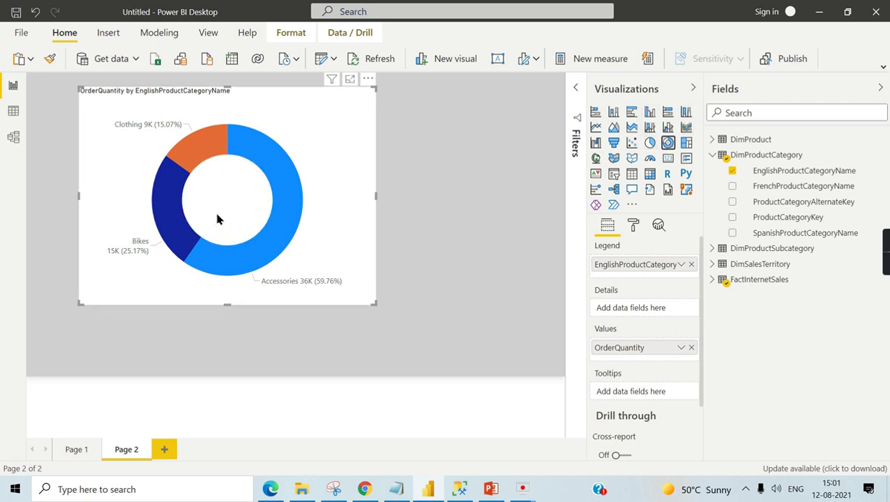
pyautogui.click(648, 144)
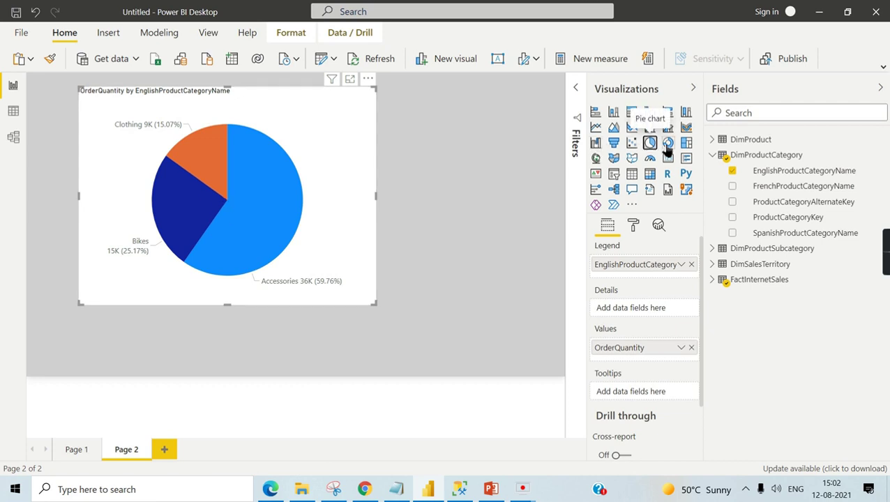
pyautogui.click(668, 144)
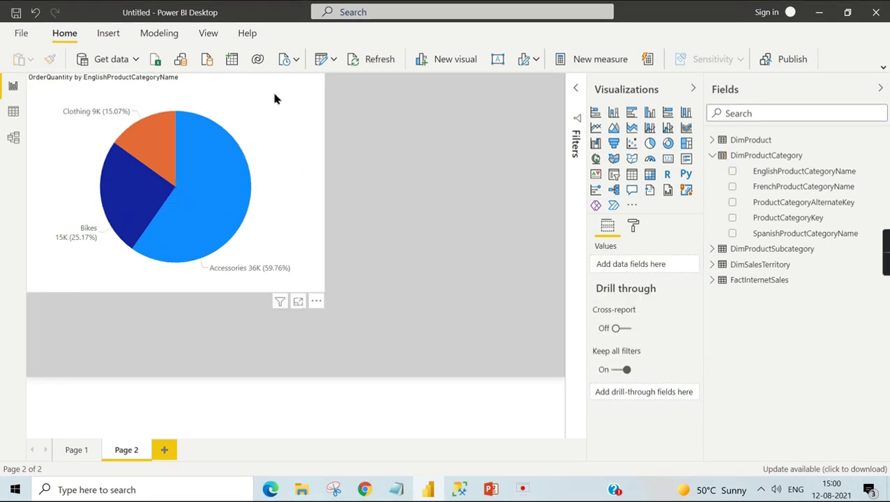
pyautogui.click(272, 89)
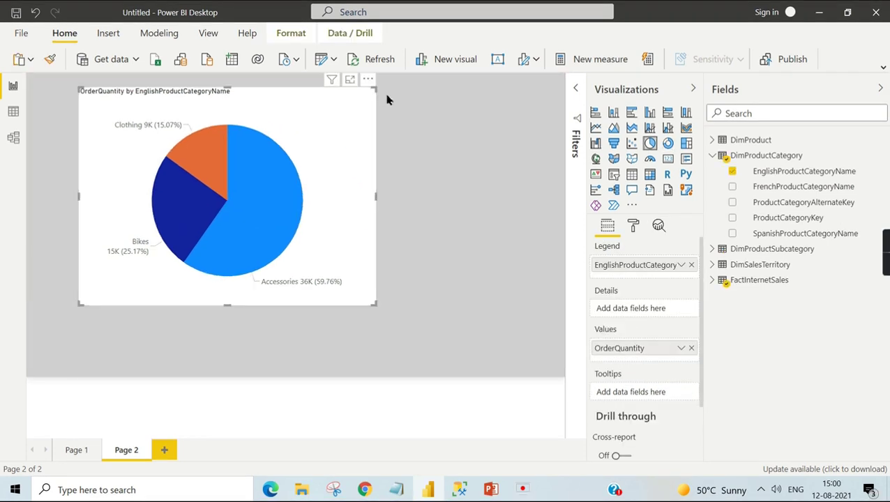